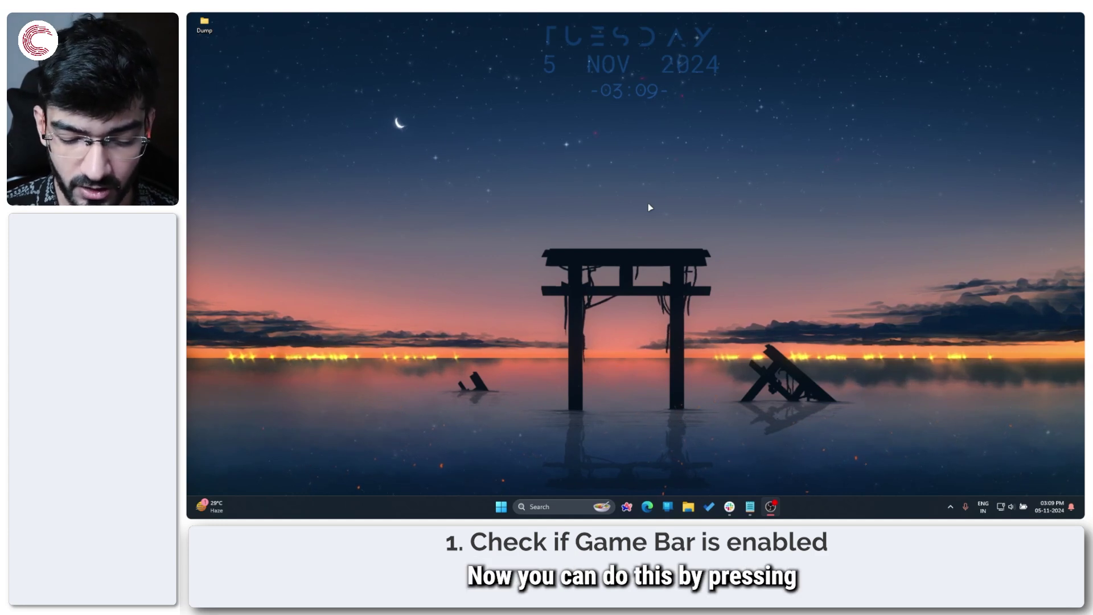
Open Windows Settings with Win + I
key(super+i)
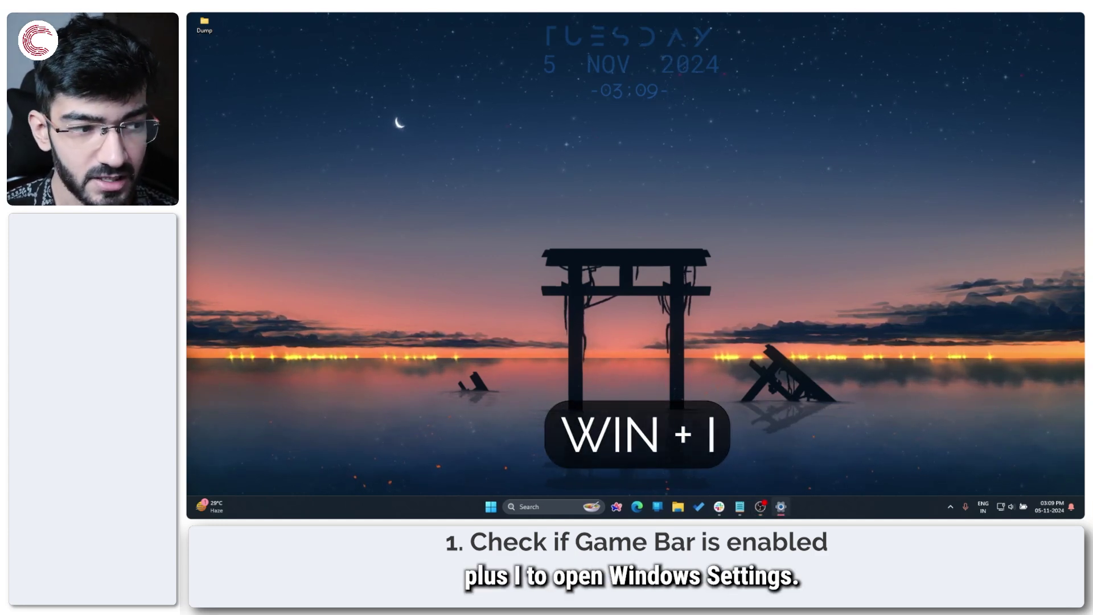
Maximize Settings, check controller access is On under Gaming > Game Bar, then search Start for 'game bar'
click(770, 111)
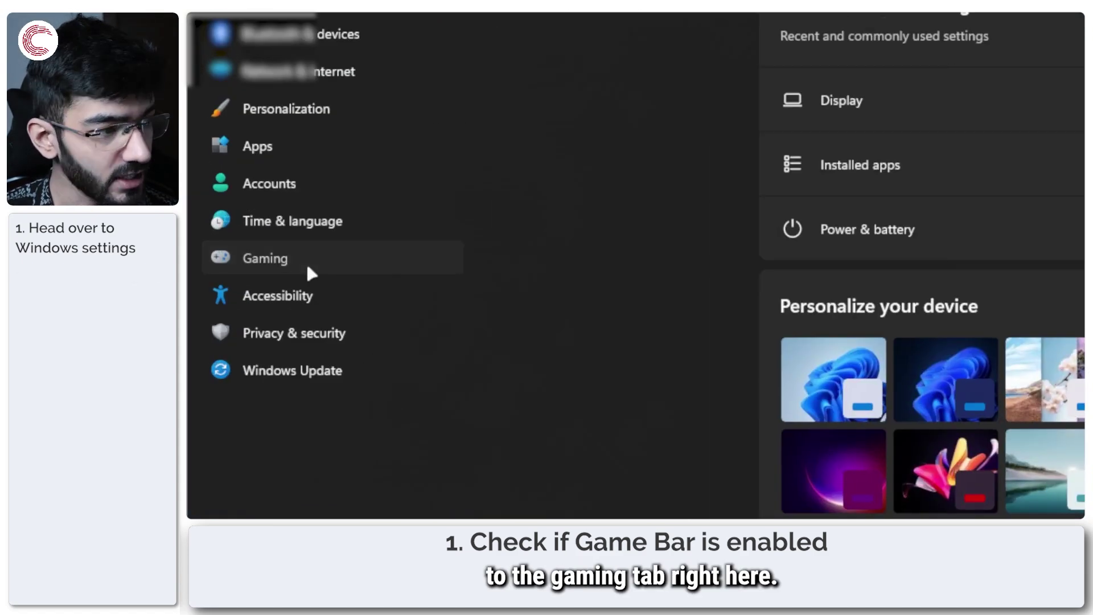
click(249, 265)
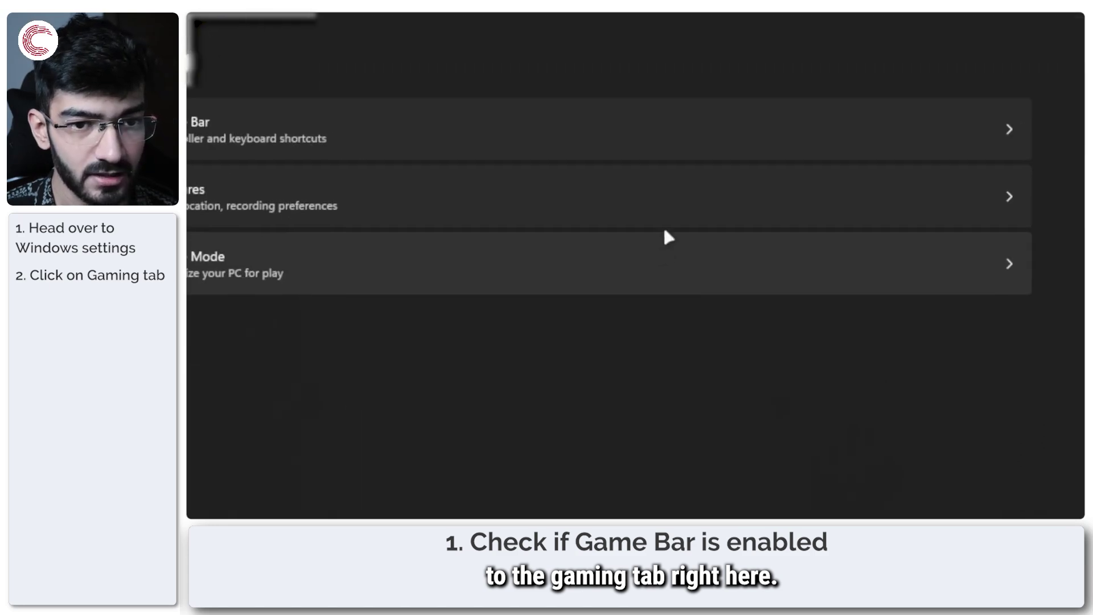
click(296, 135)
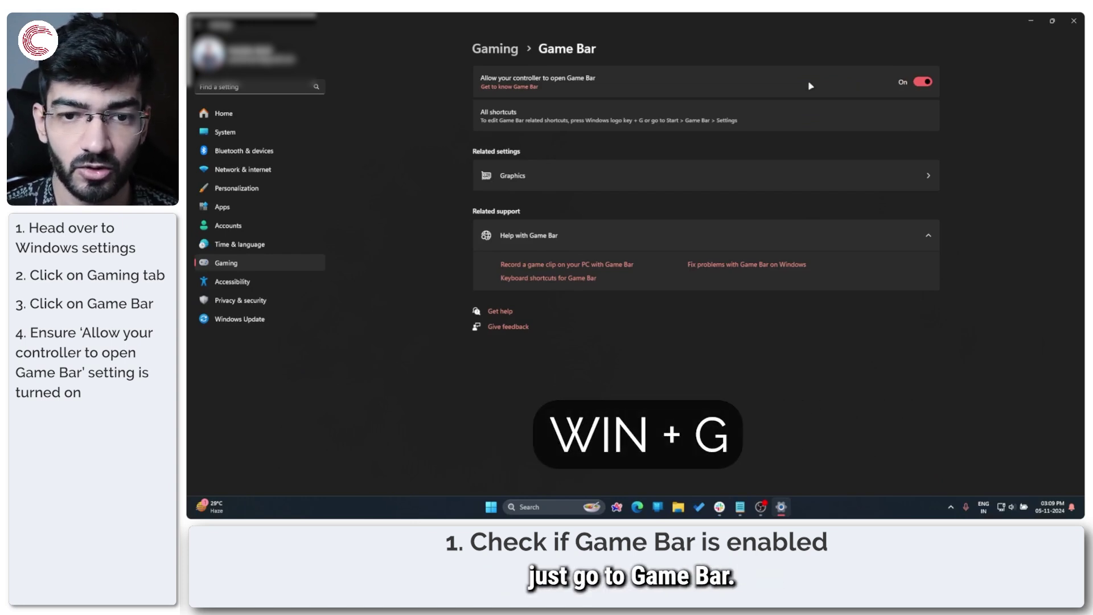
key(super)
text(game bar)
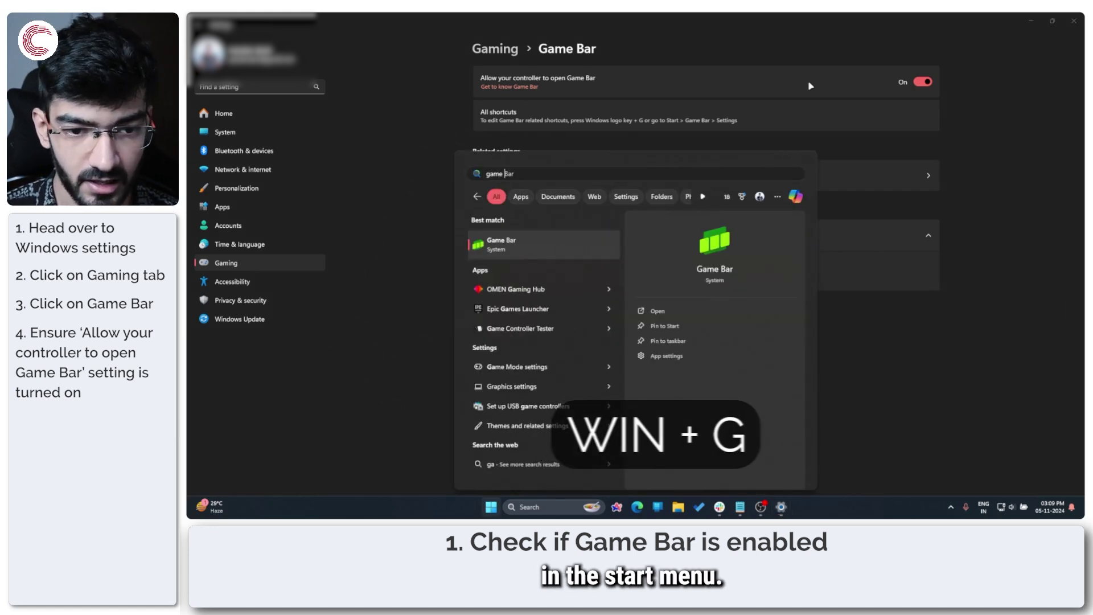
Dismiss the 'game bar' search results and bring up the Start menu
key(Return)
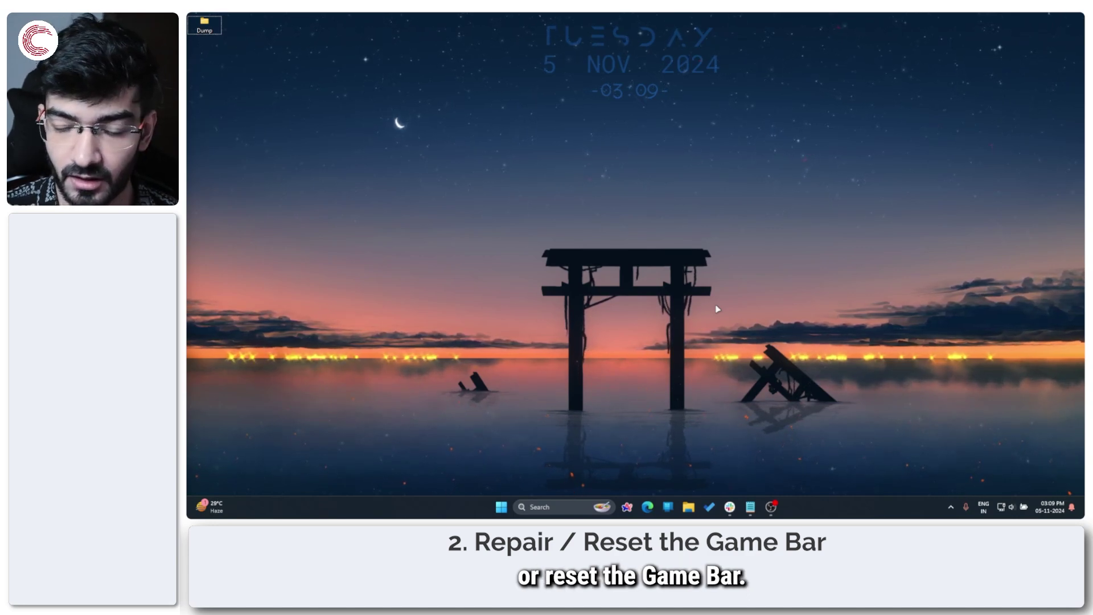
key(super)
key(super)
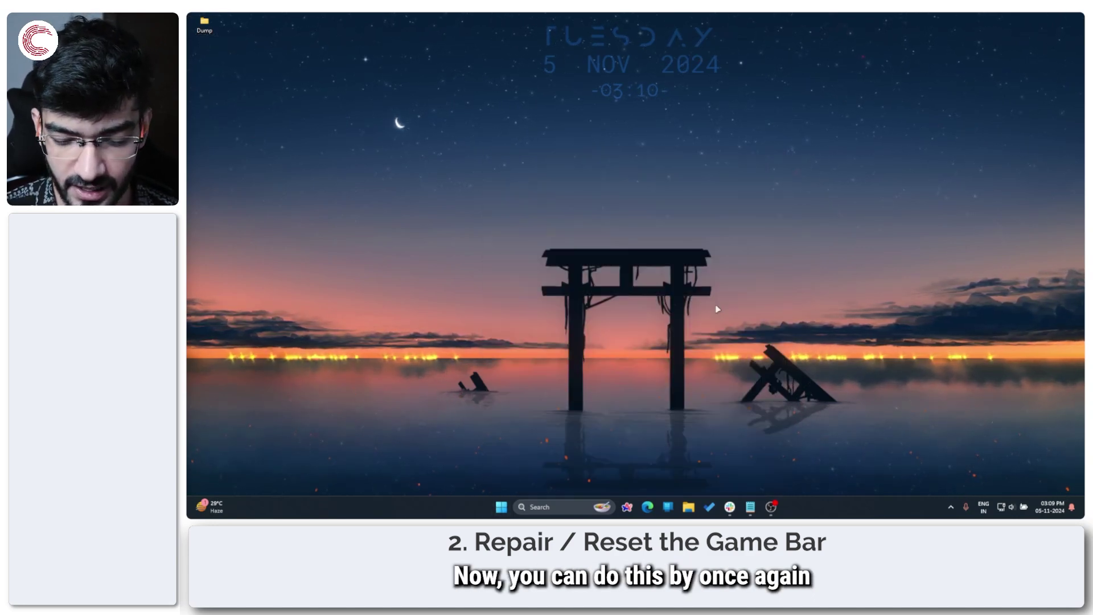
Filter Installed apps for 'game bar' and open Game Bar's options under System components
key(super+i)
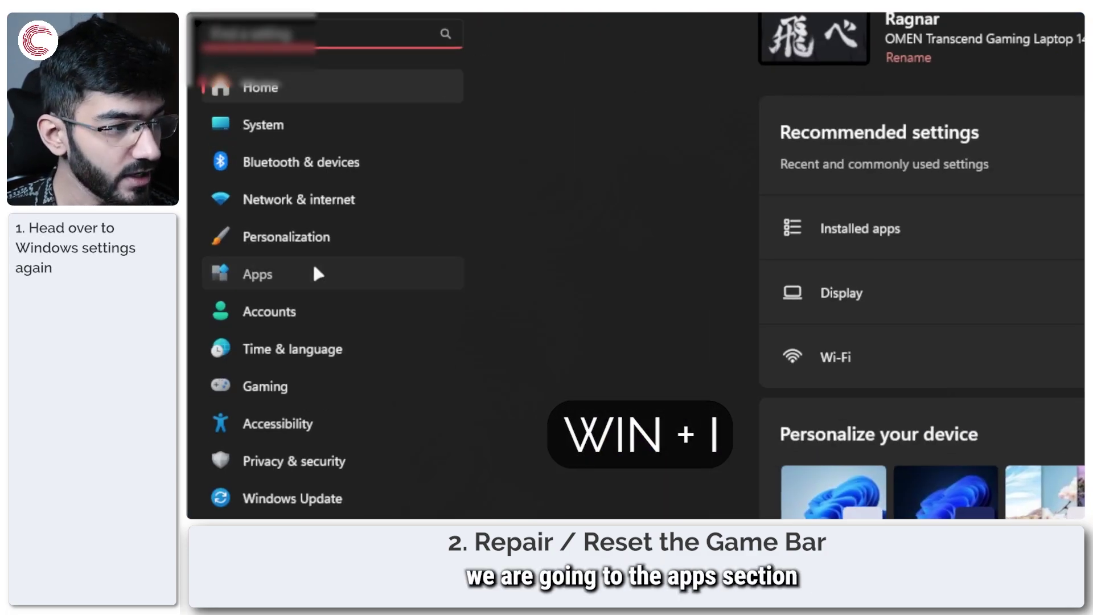
click(252, 207)
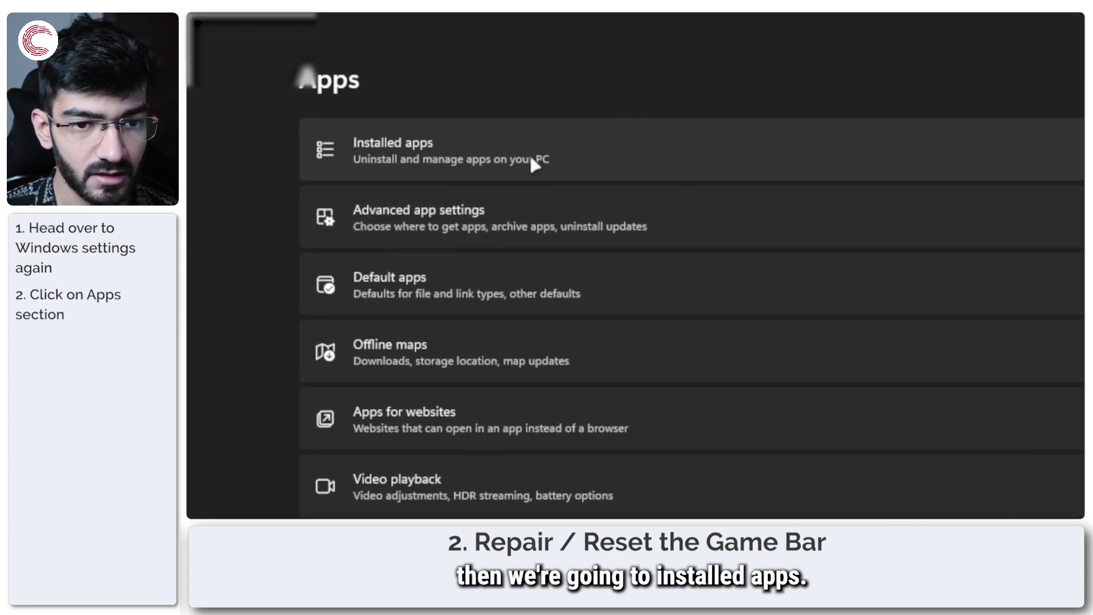
click(997, 38)
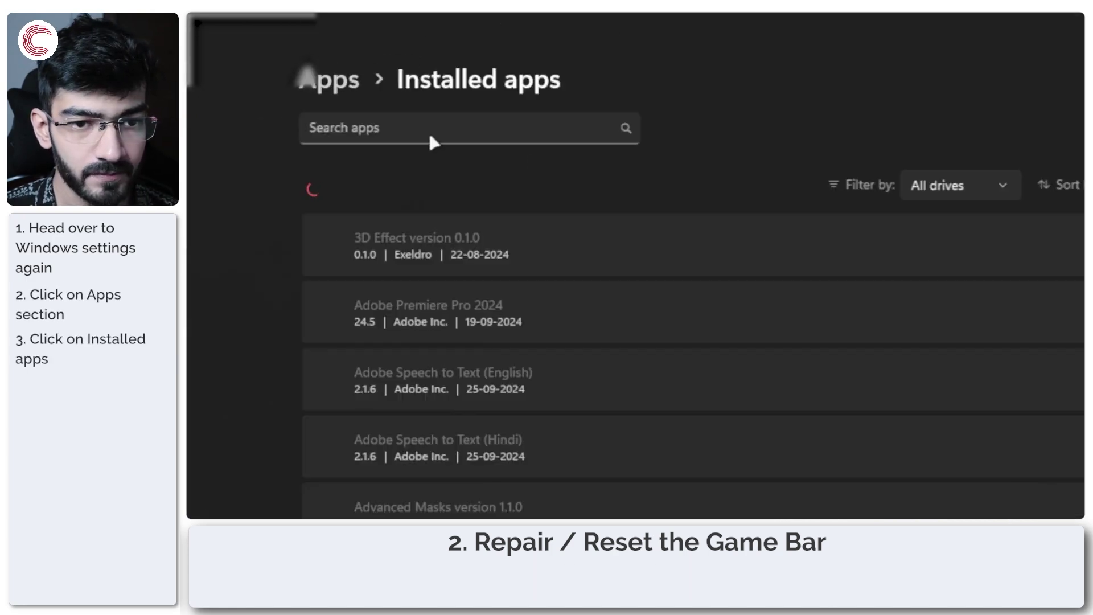
click(429, 128)
text(game bar)
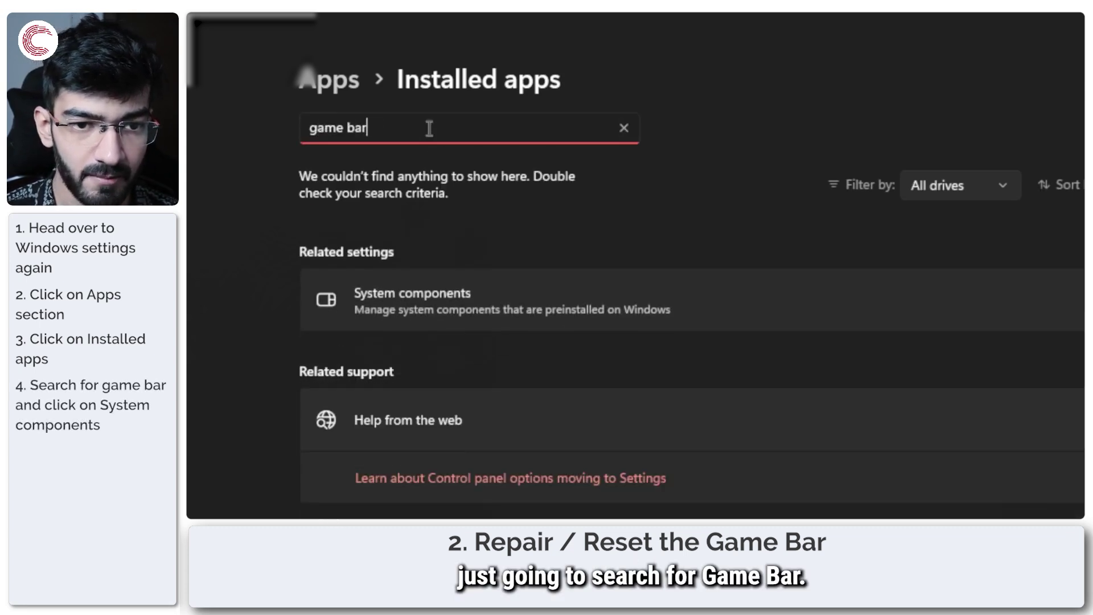
click(415, 312)
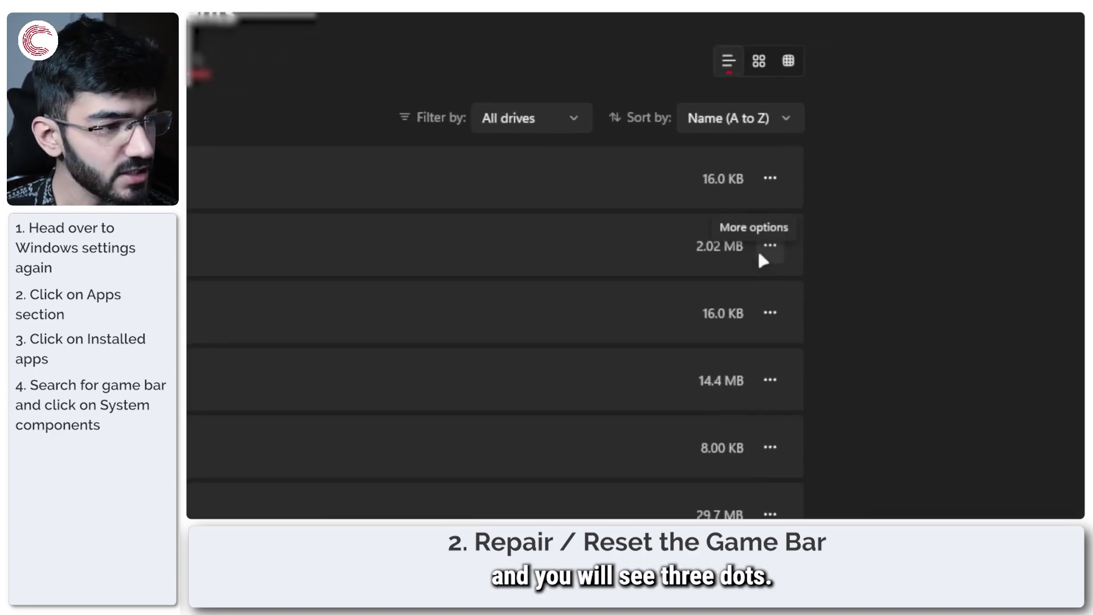
click(760, 255)
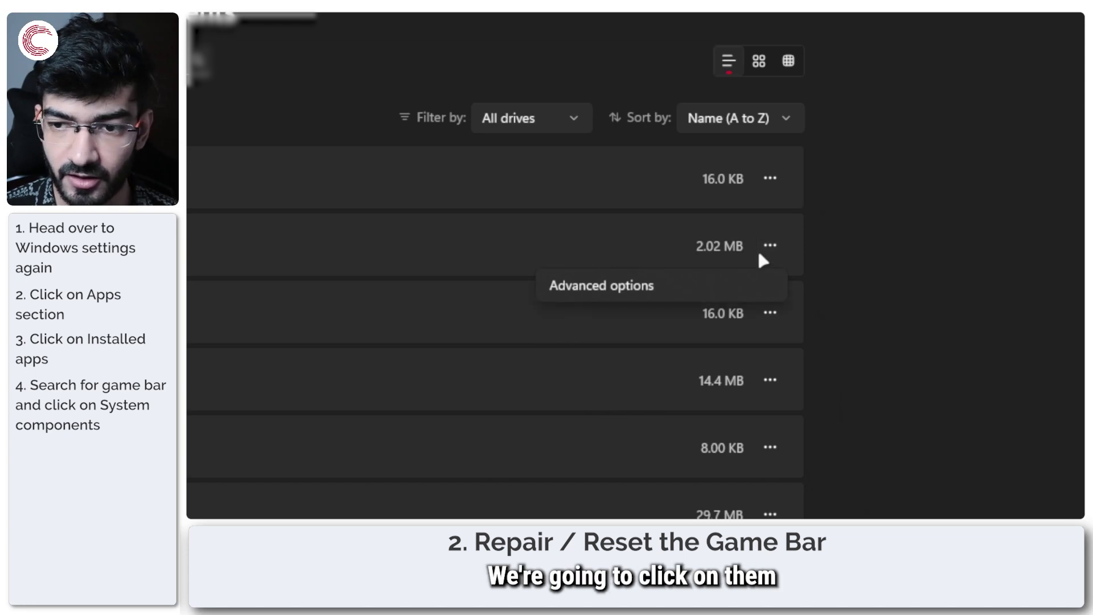
Open Game Bar's advanced options and run Repair from the Reset section
click(577, 286)
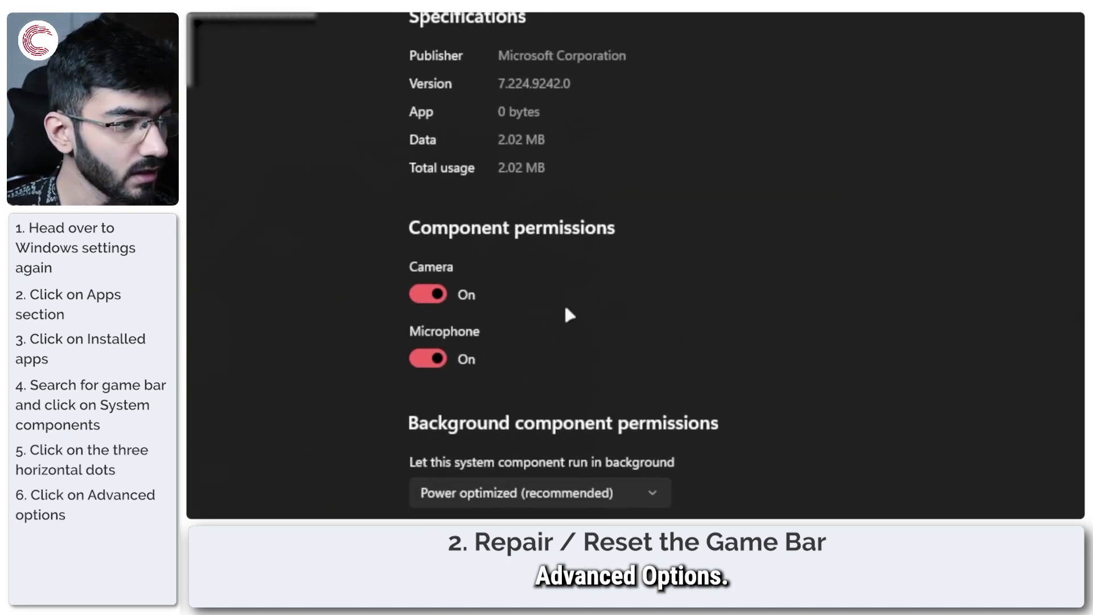
scroll(626, 341, down, 5)
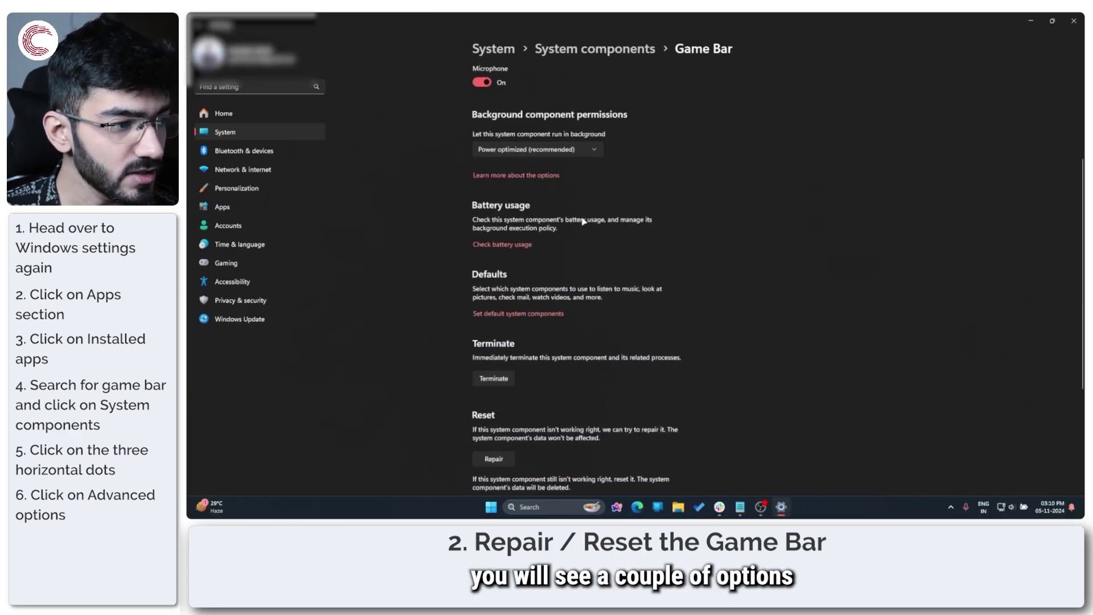
scroll(584, 222, up, 2)
scroll(584, 221, down, 5)
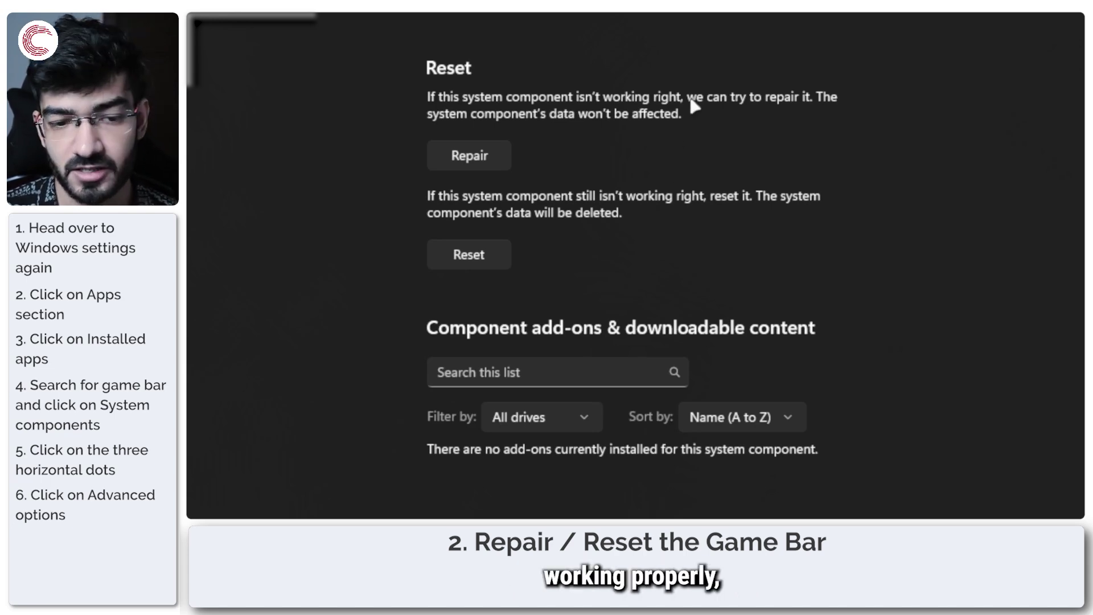
click(481, 159)
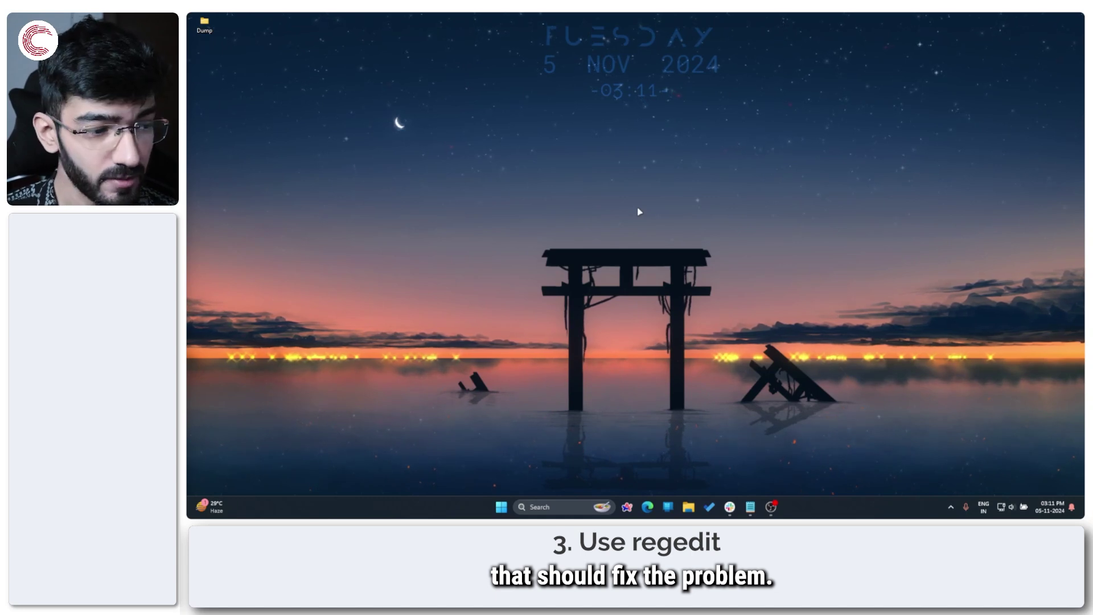
Launch Registry Editor by running regedit from the Run dialog
key(super+r)
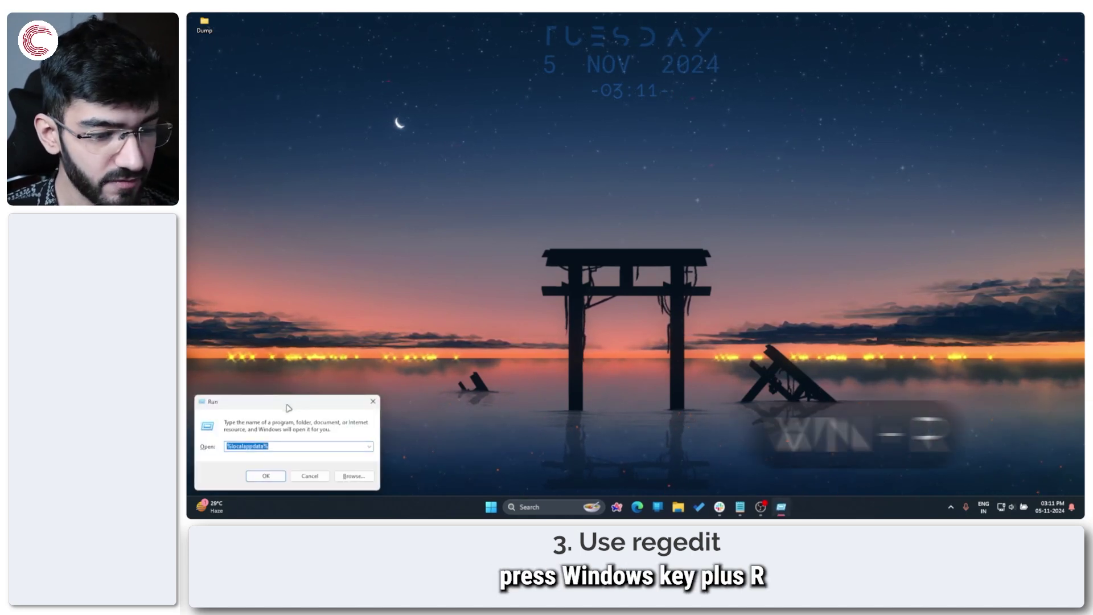
drag(293, 401, 667, 182)
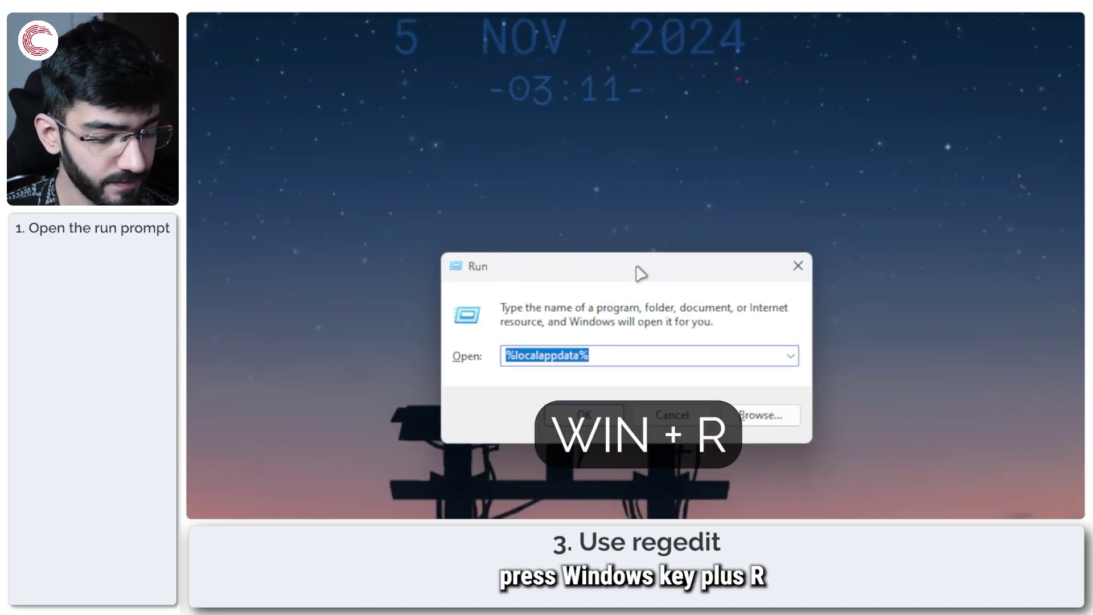
text(regedit)
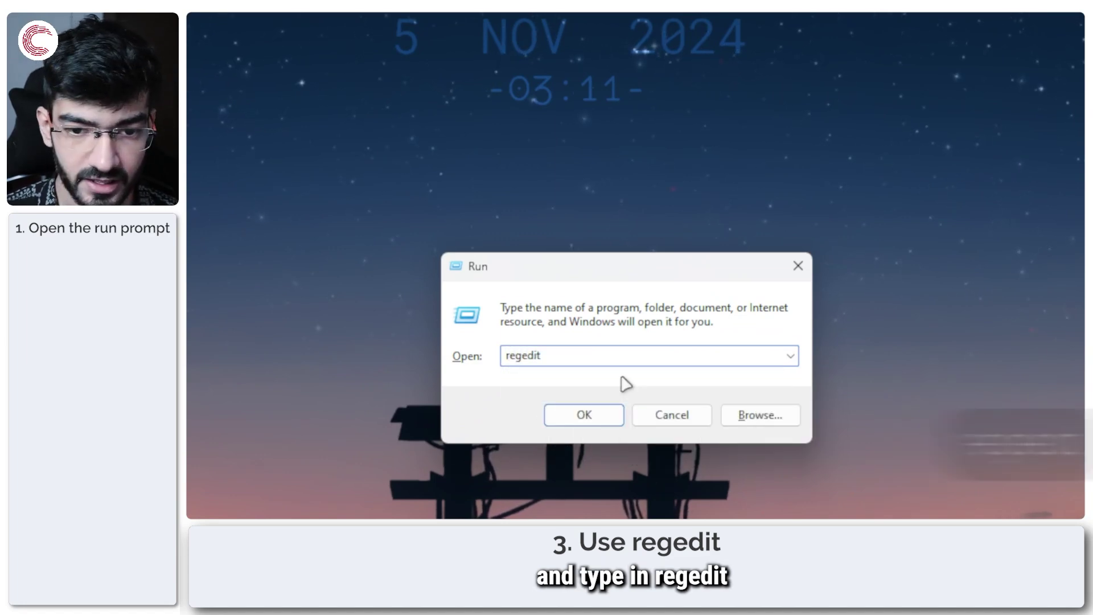
key(Return)
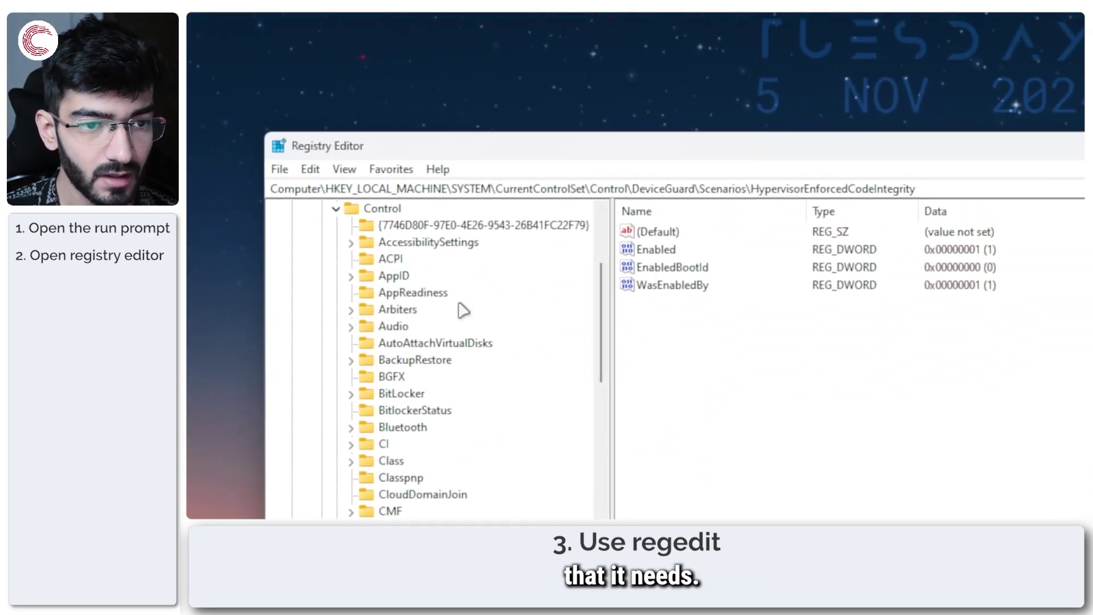
Collapse HKEY_LOCAL_MACHINE and expand HKEY_CURRENT_USER > Software > Microsoft
scroll(464, 310, up, 5)
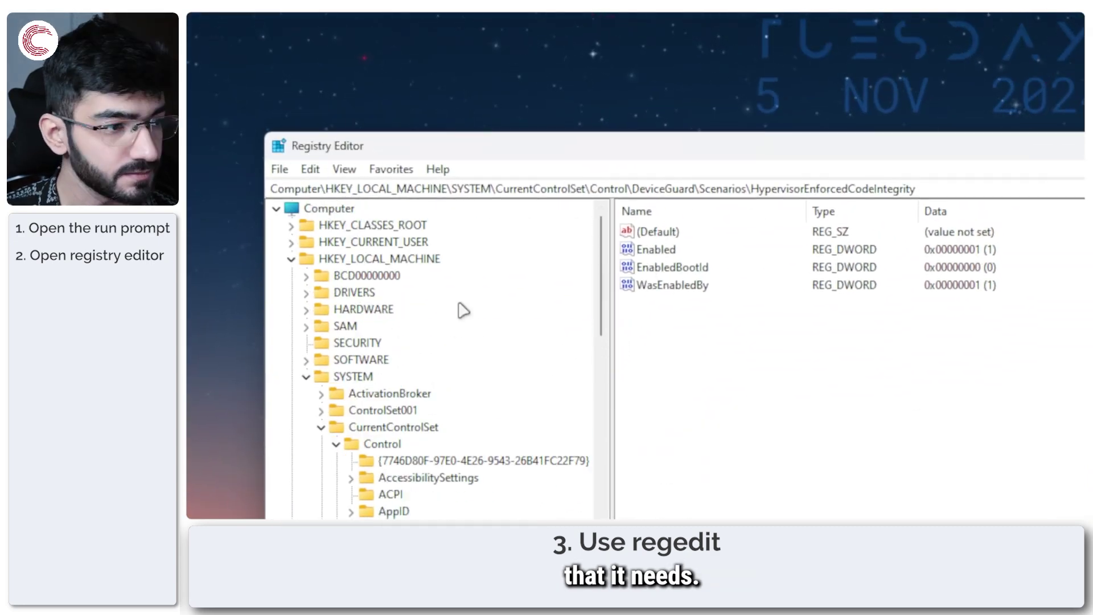
click(291, 260)
click(344, 244)
double_click(344, 243)
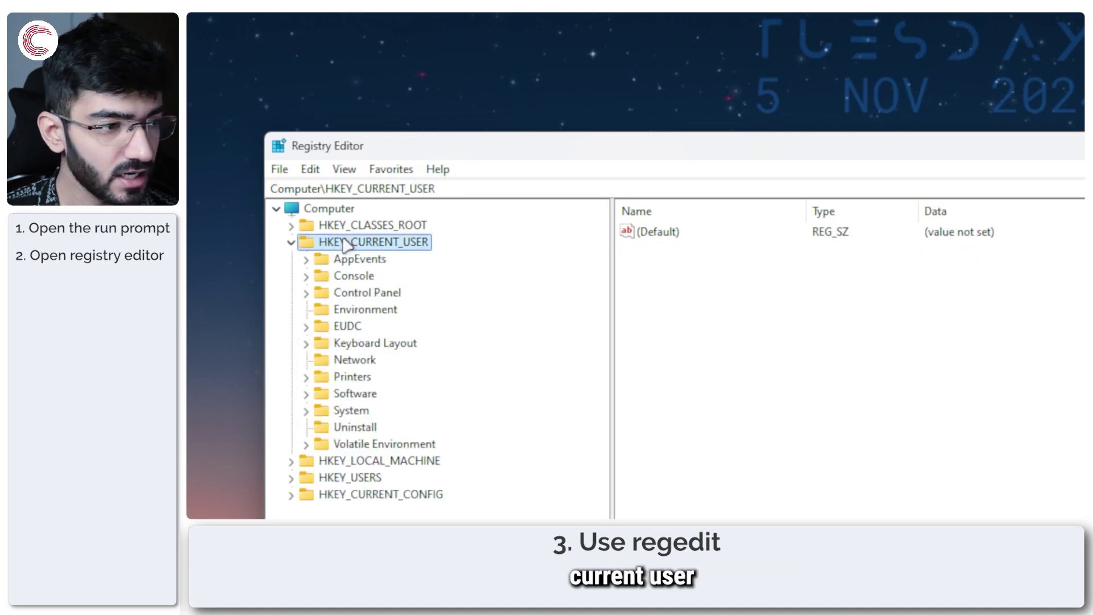
double_click(360, 400)
scroll(364, 405, down, 5)
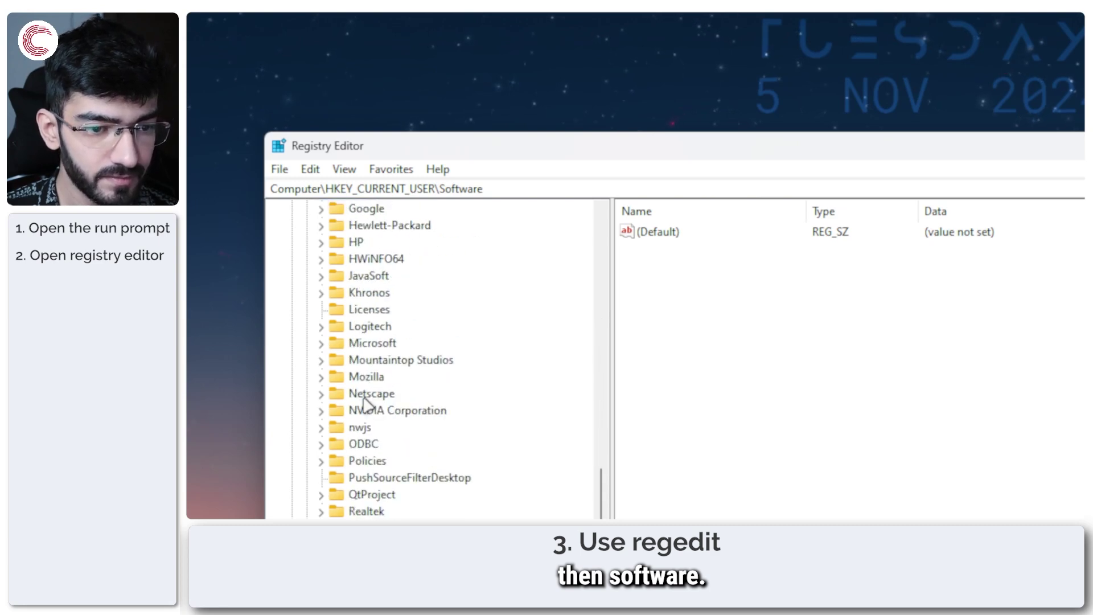
scroll(361, 392, up, 1)
double_click(383, 394)
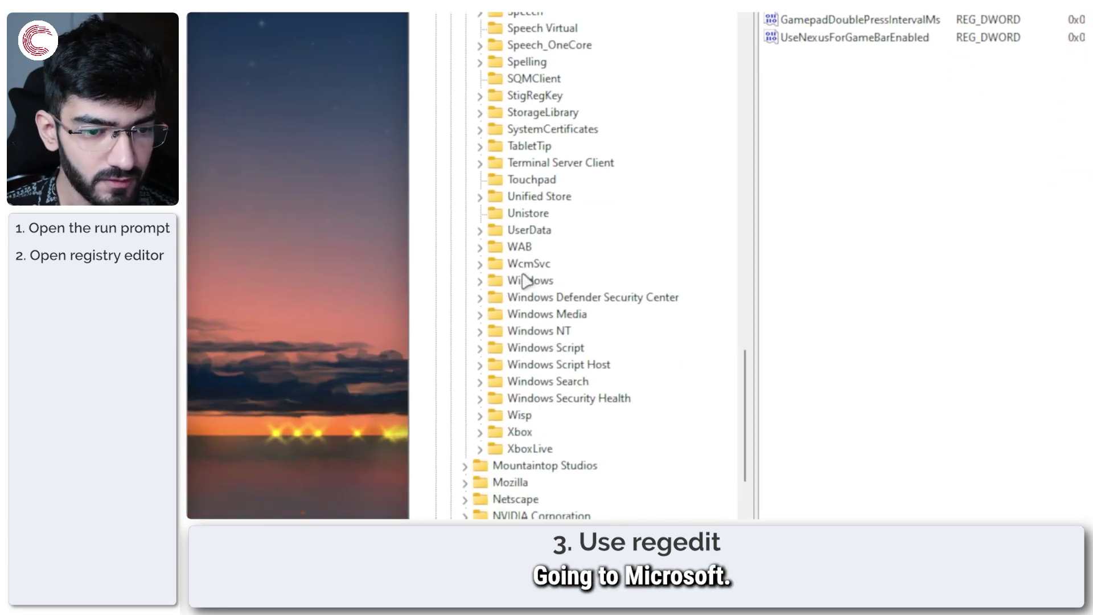
Expand Windows > CurrentVersion and select the GameDVR key to show its values
double_click(527, 281)
double_click(544, 314)
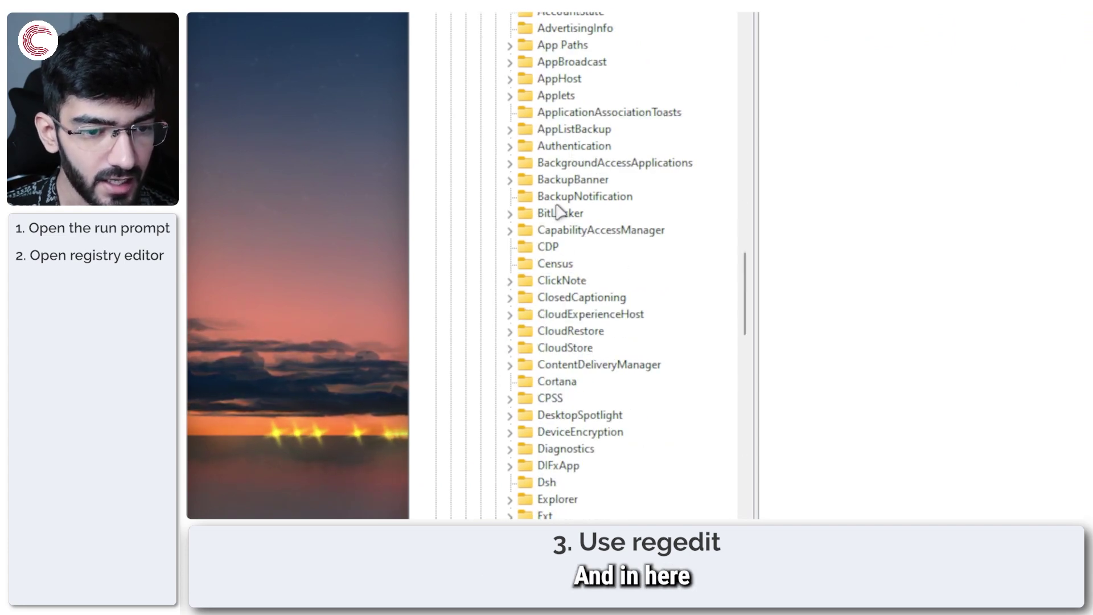
scroll(563, 240, down, 8)
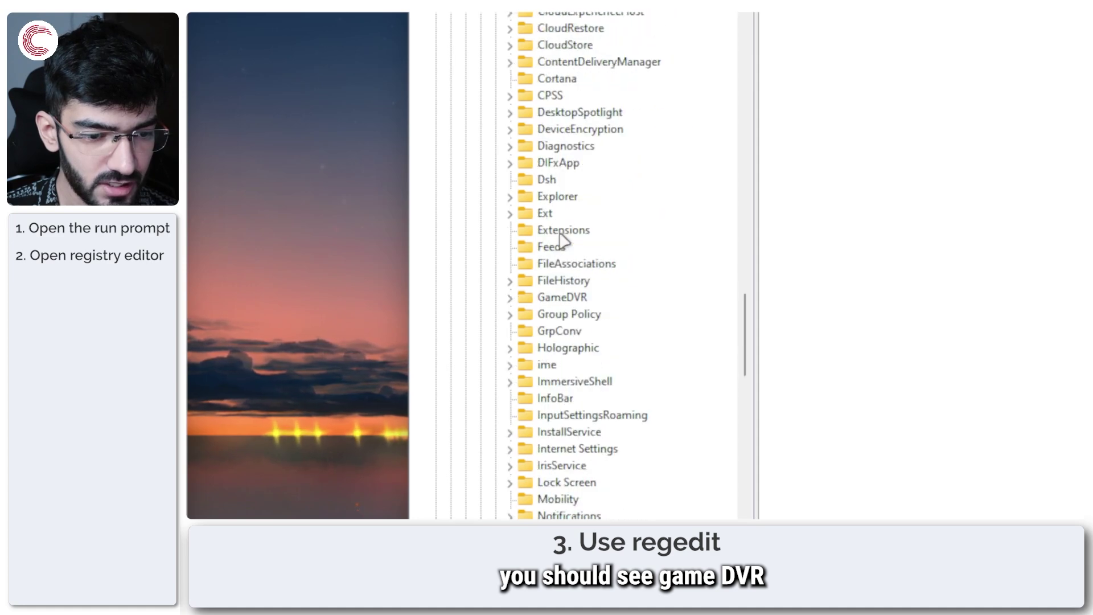
scroll(563, 239, down, 4)
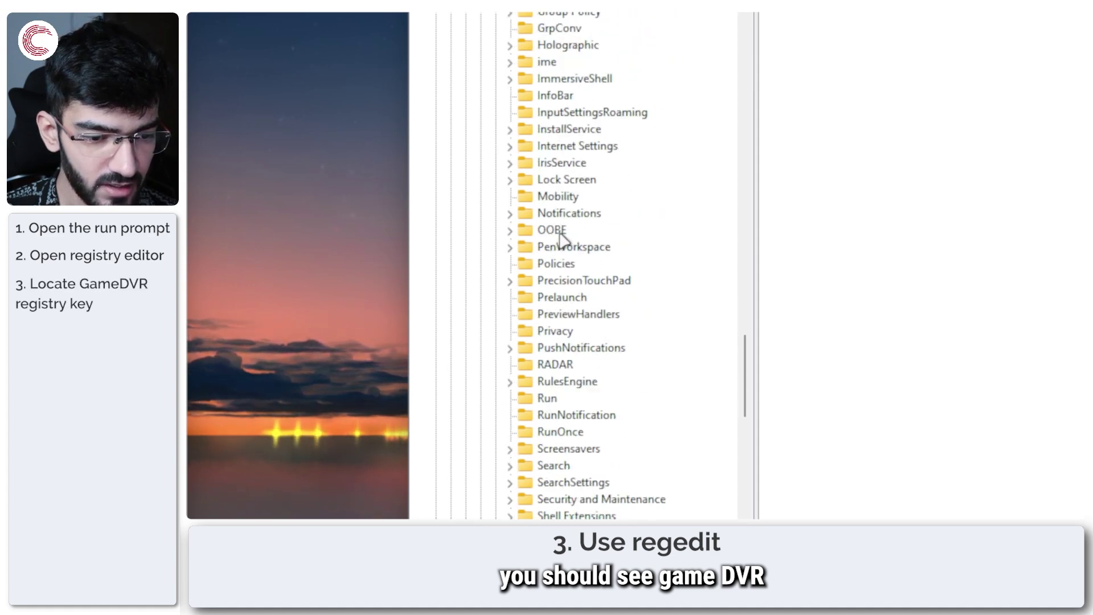
scroll(563, 239, up, 2)
click(579, 102)
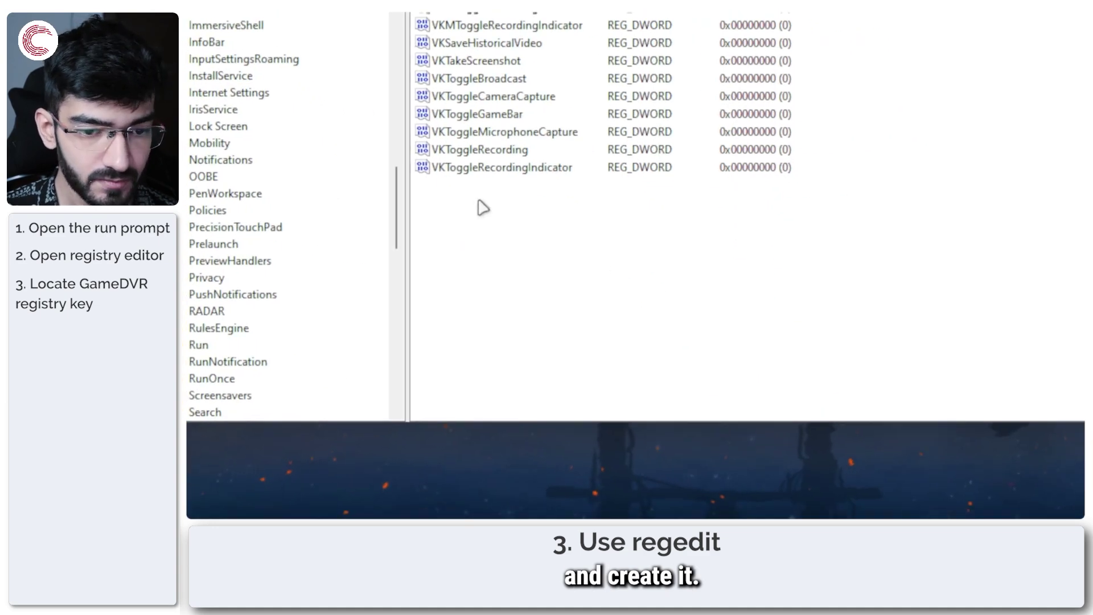
right_click(488, 204)
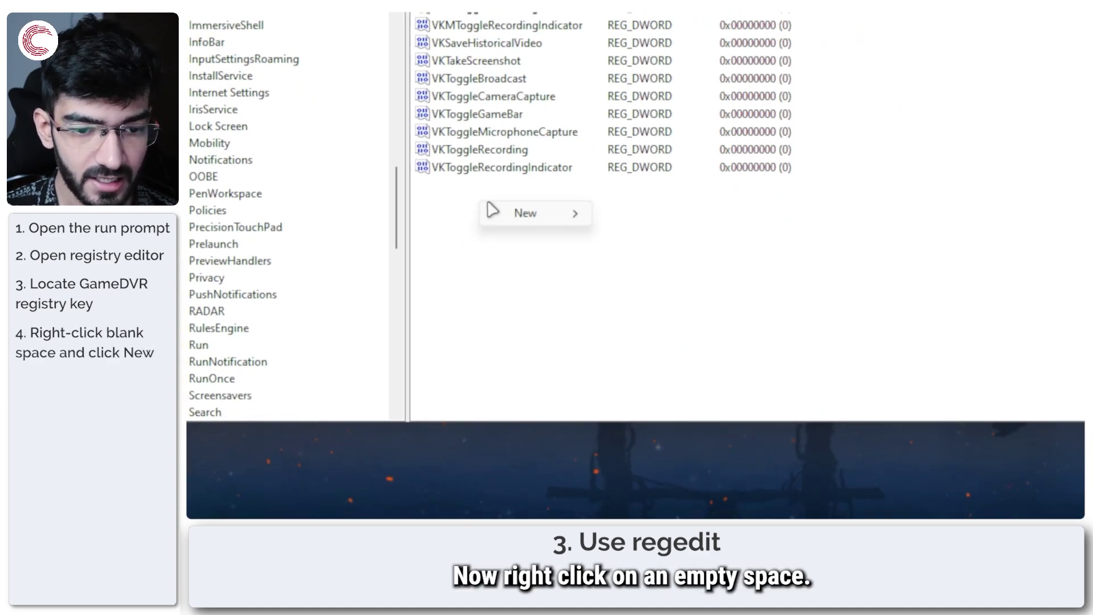
Create a DWORD (32-bit) value named AppCaptureEnabled in GameDVR
click(520, 214)
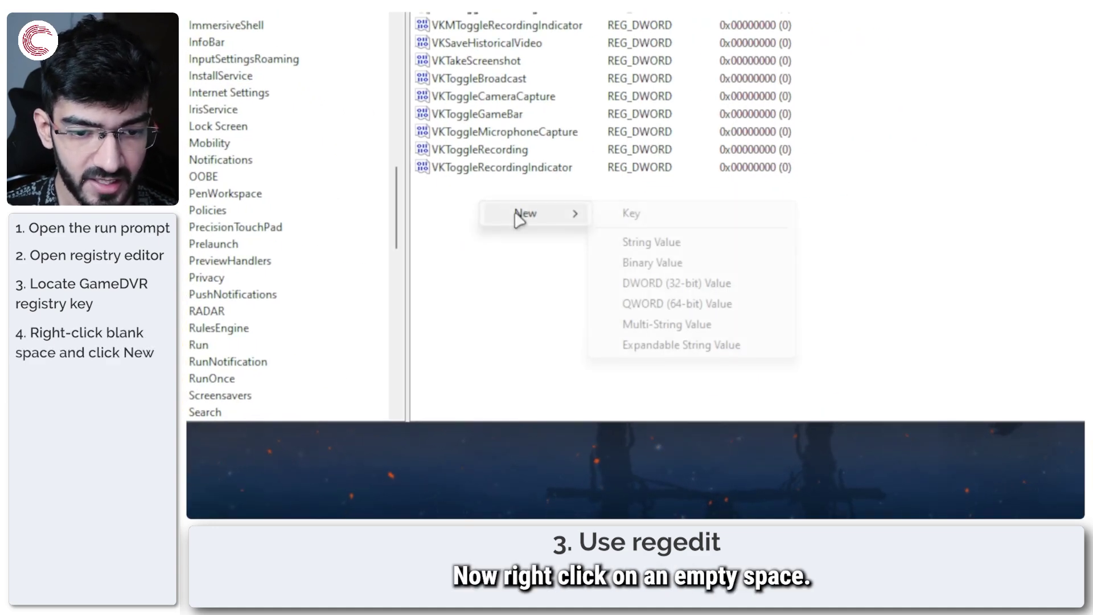
click(687, 285)
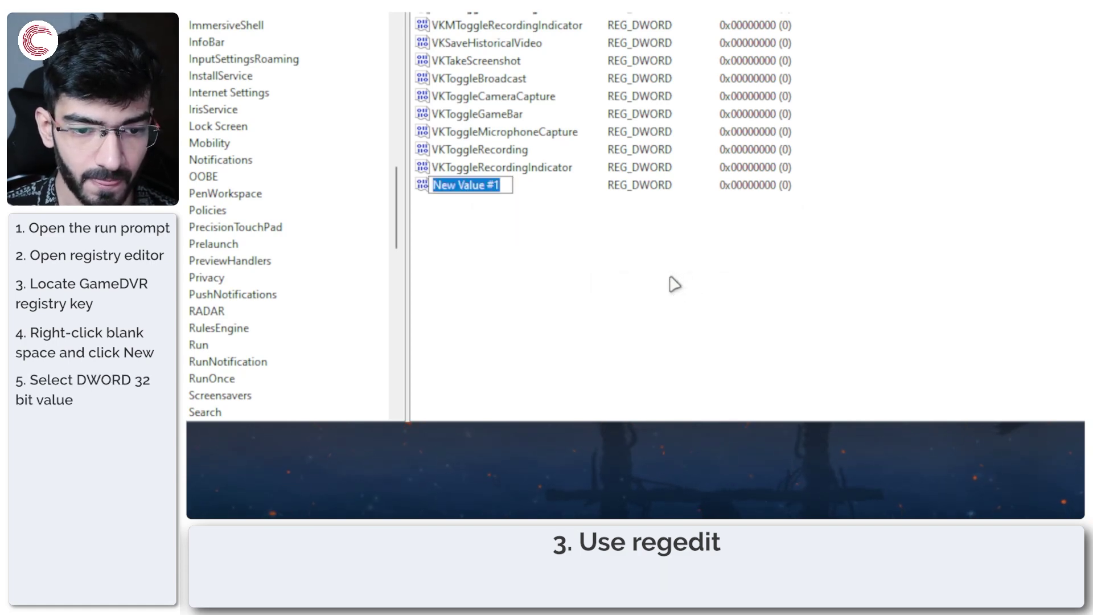
text(Ap)
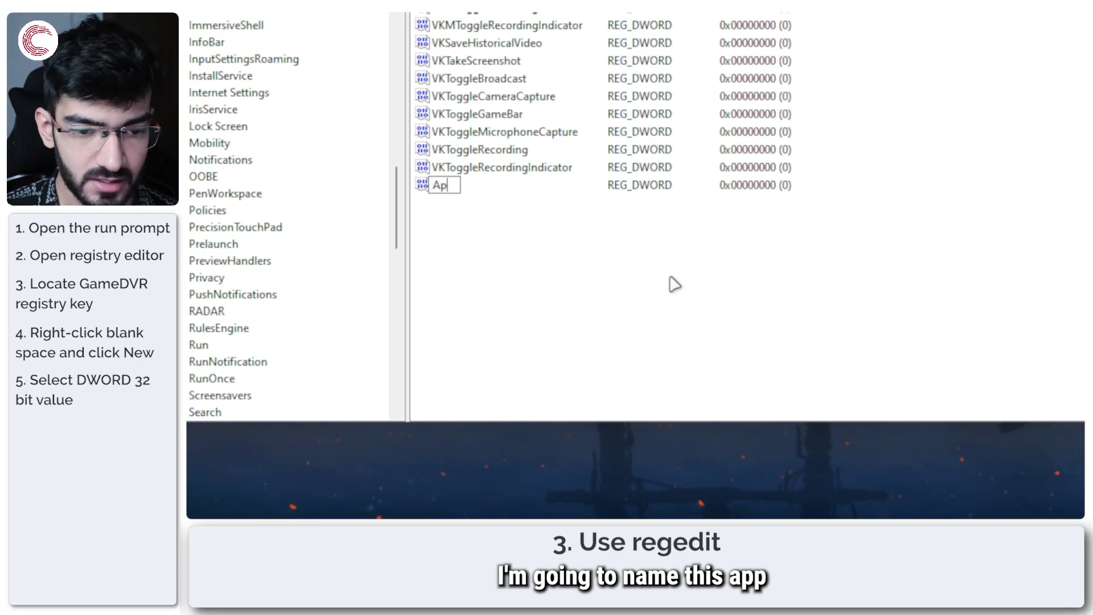
text(pCaptureEnabled)
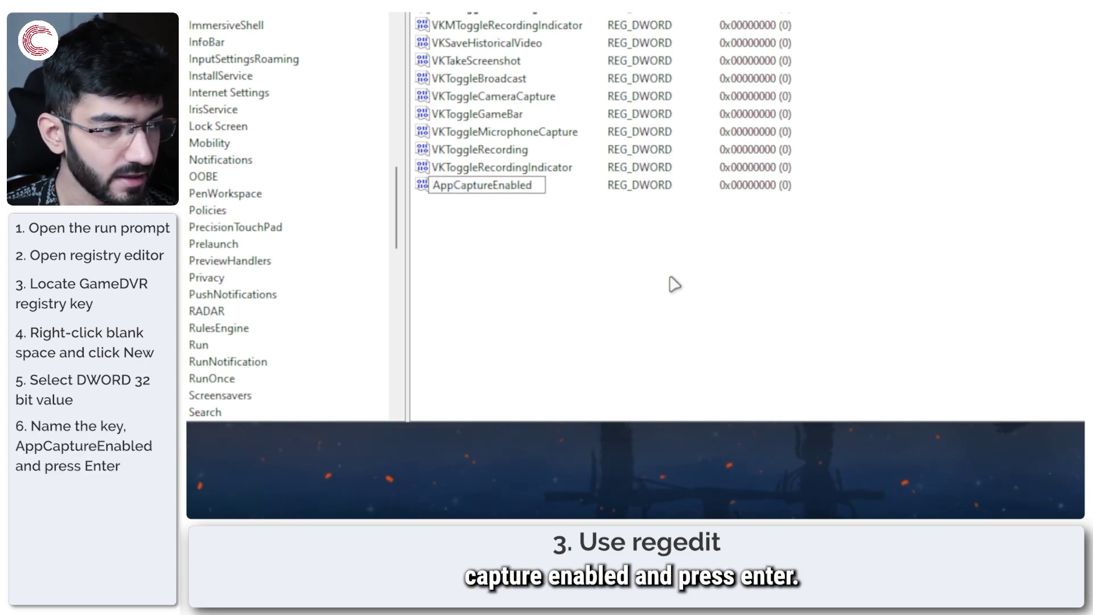
key(Return)
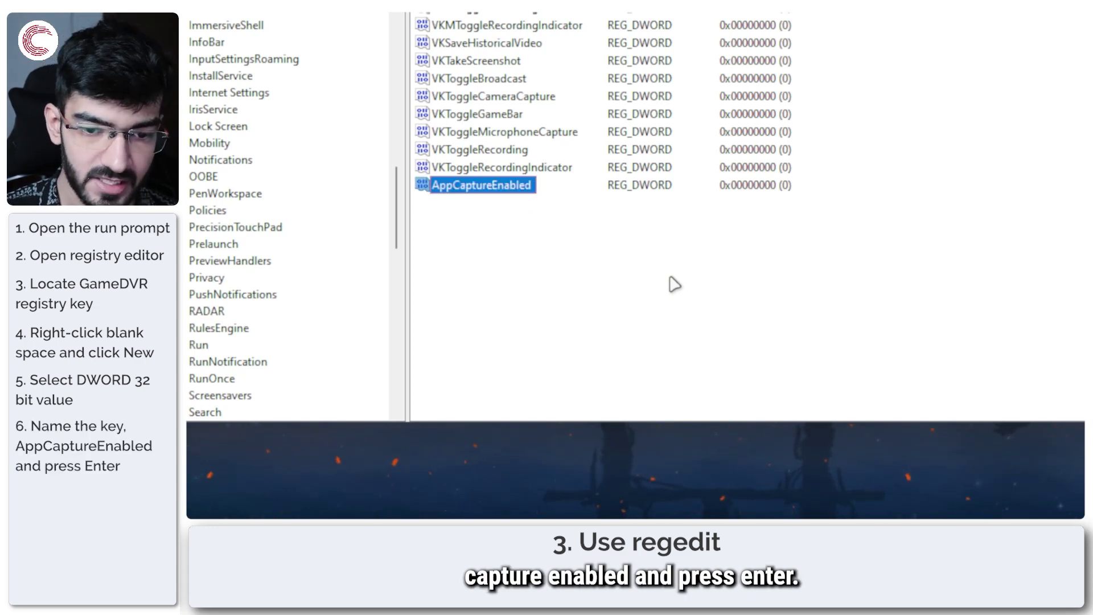
Enter 1 as AppCaptureEnabled's value data
double_click(501, 186)
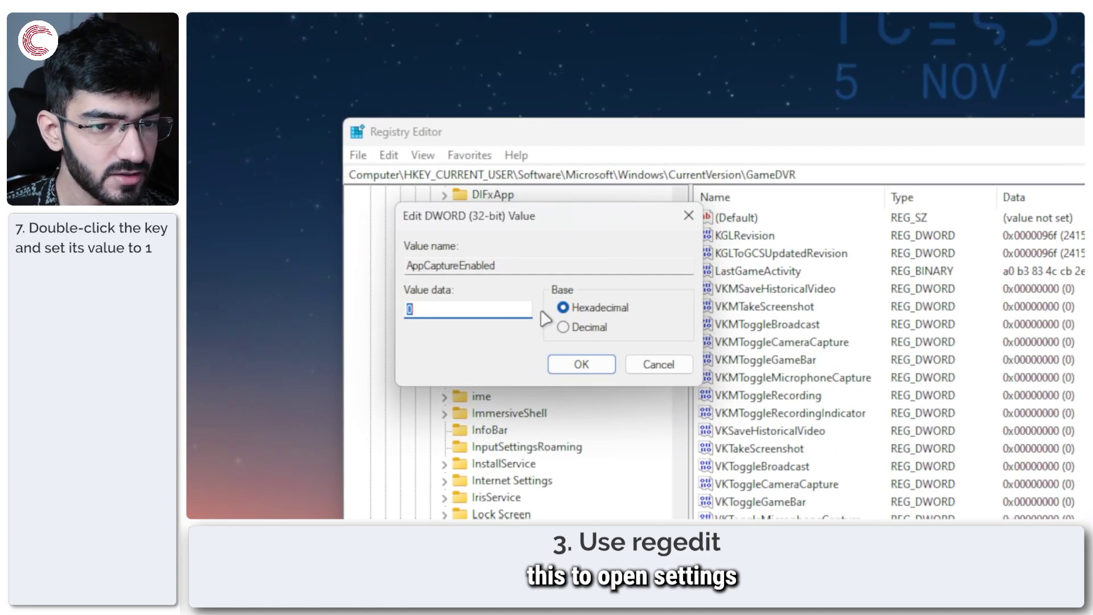
text(1)
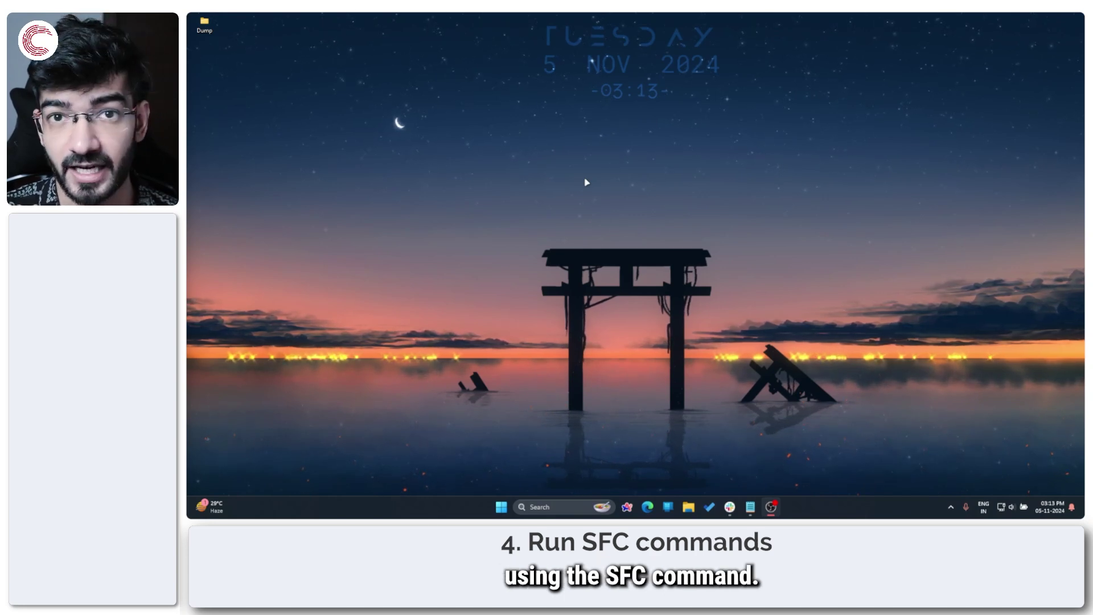
Search Start for 'comm' and run Command Prompt as administrator
key(super)
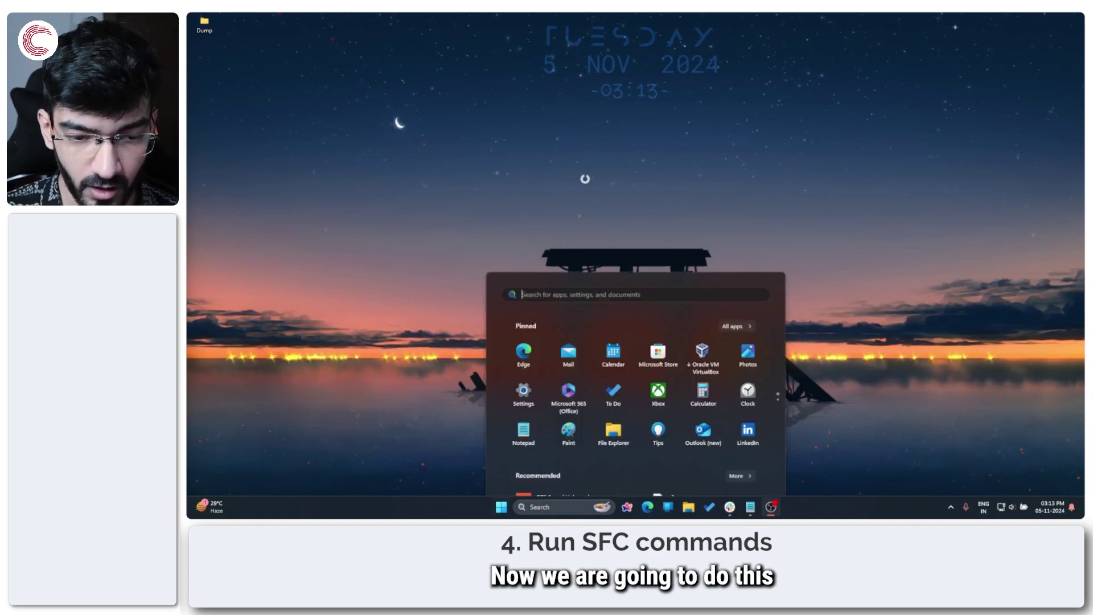
text(comm)
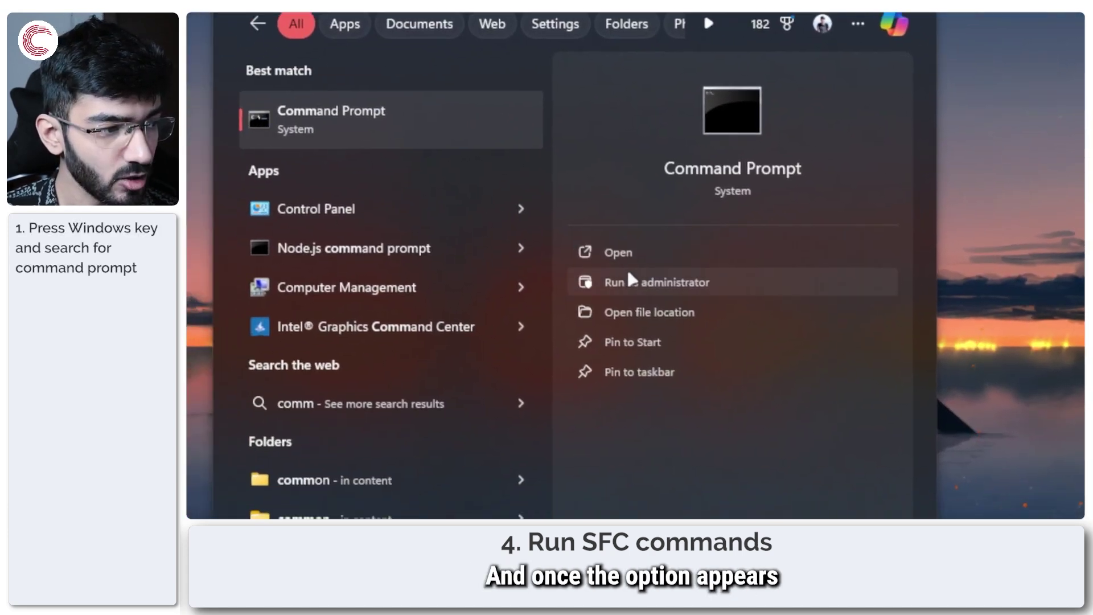
click(681, 290)
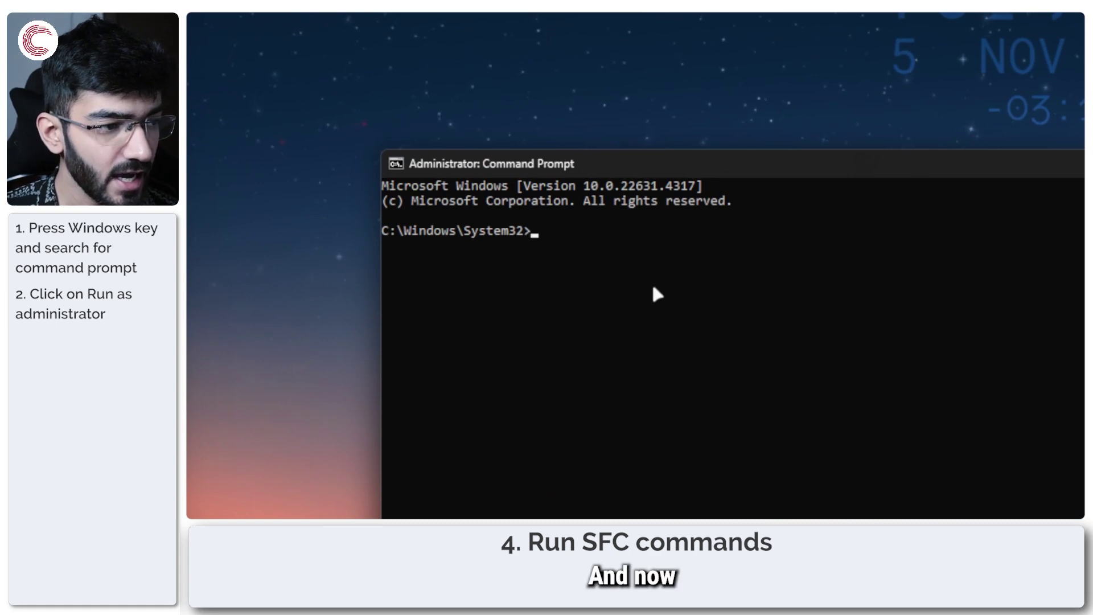
Run sfc/scanfile = C:\Windows\System32\ieframe.dll, which only prints SFC's usage help
text(sfc)
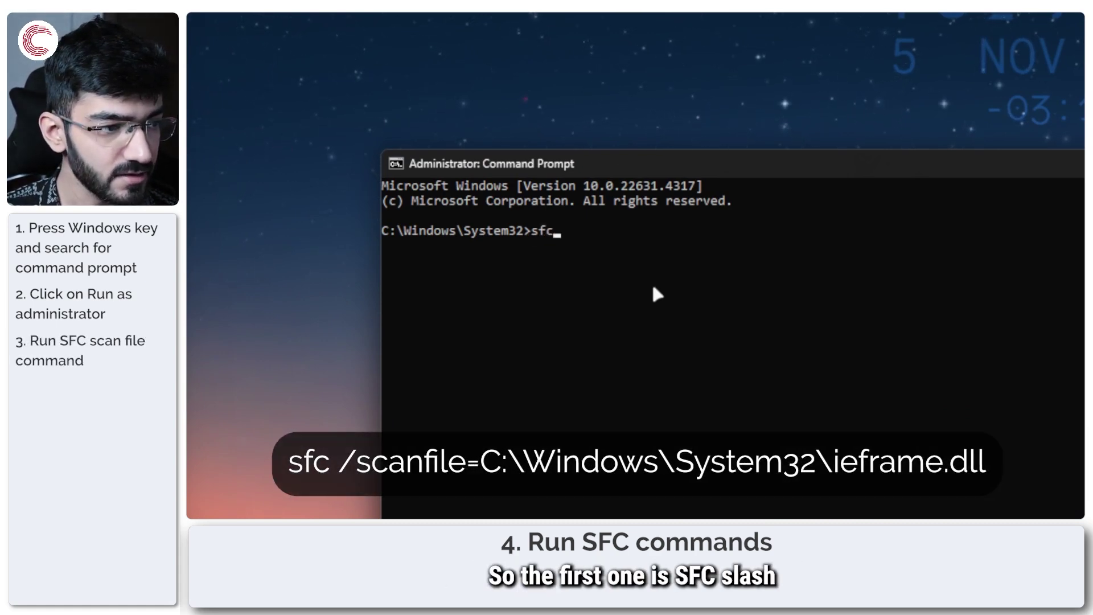
text(/)
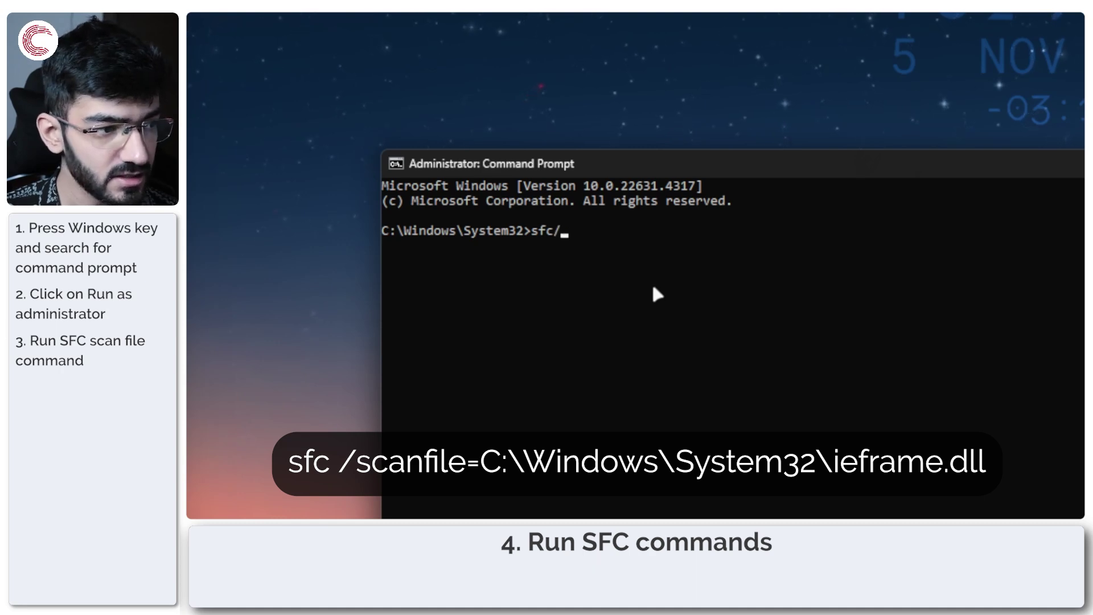
text(scanfi)
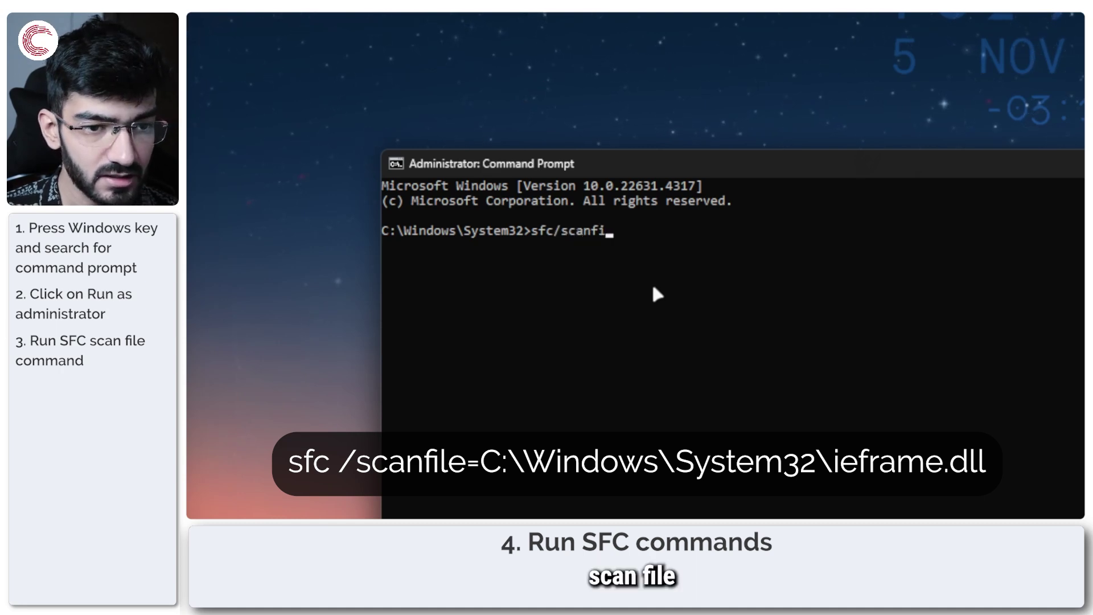
text(le = )
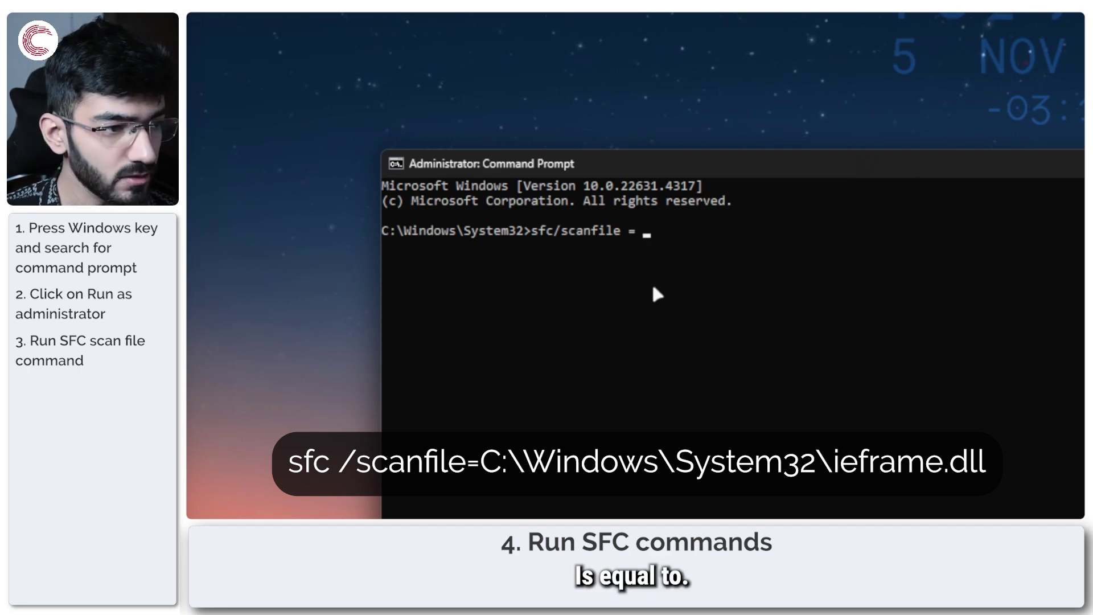
text(C:/)
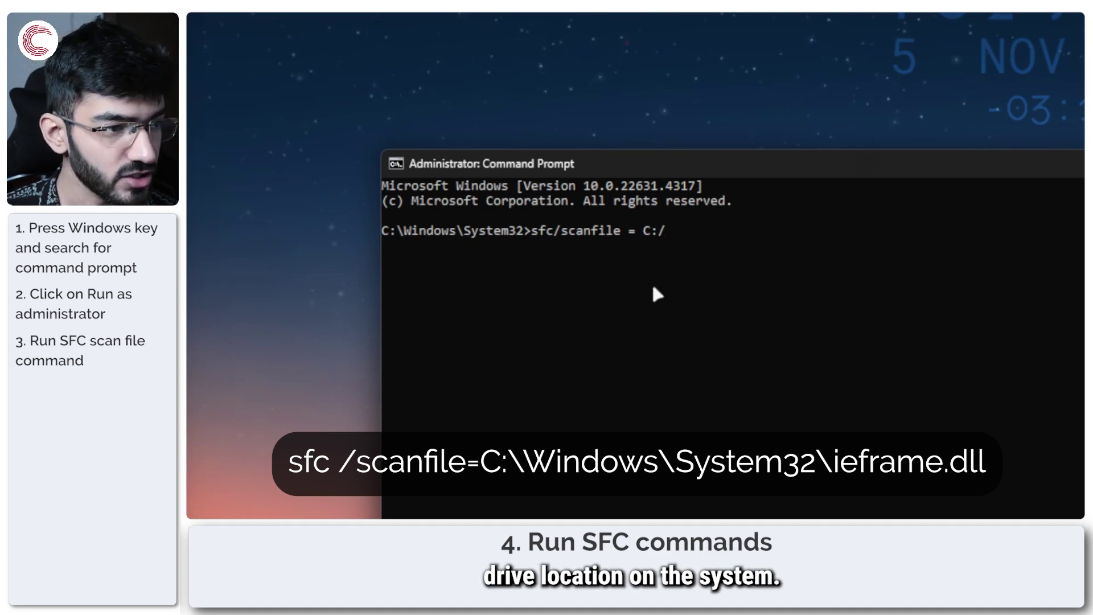
key(BackSpace)
text(\Windows\Sy)
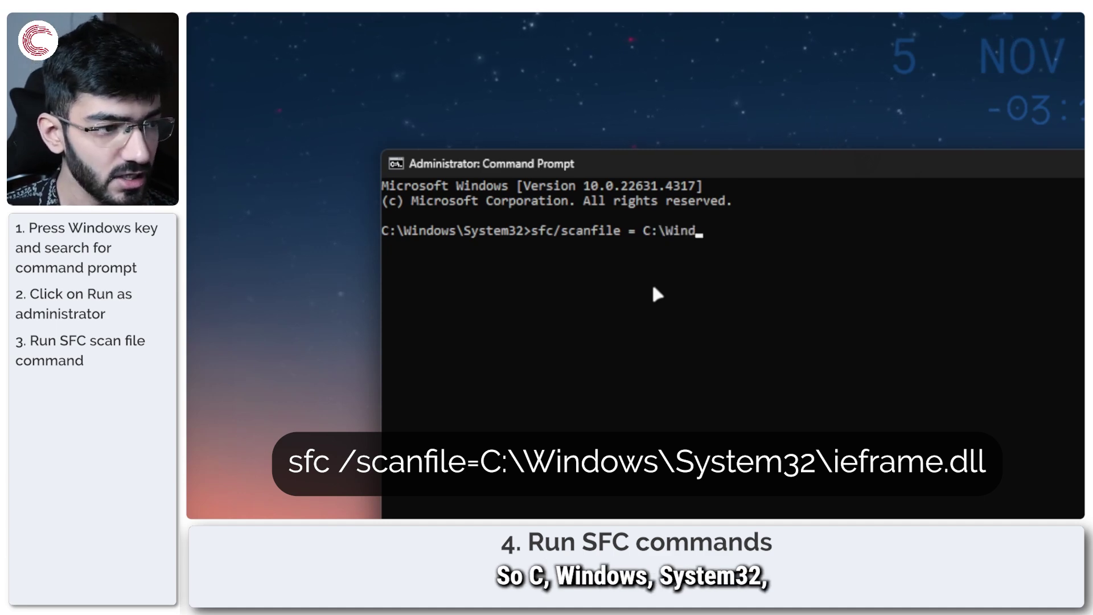
text(stem32)
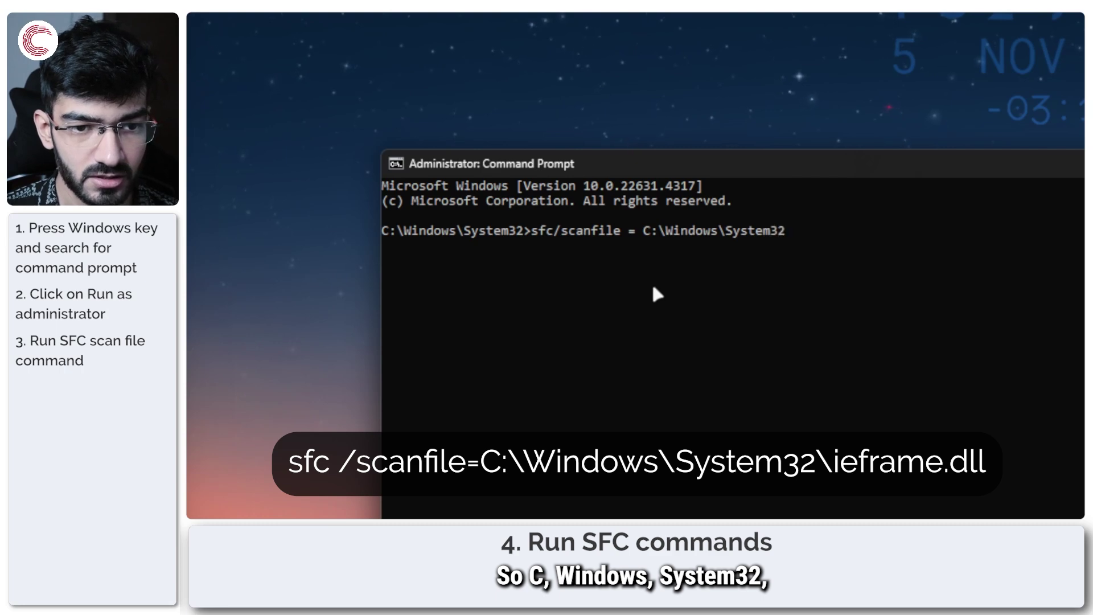
text(\ief)
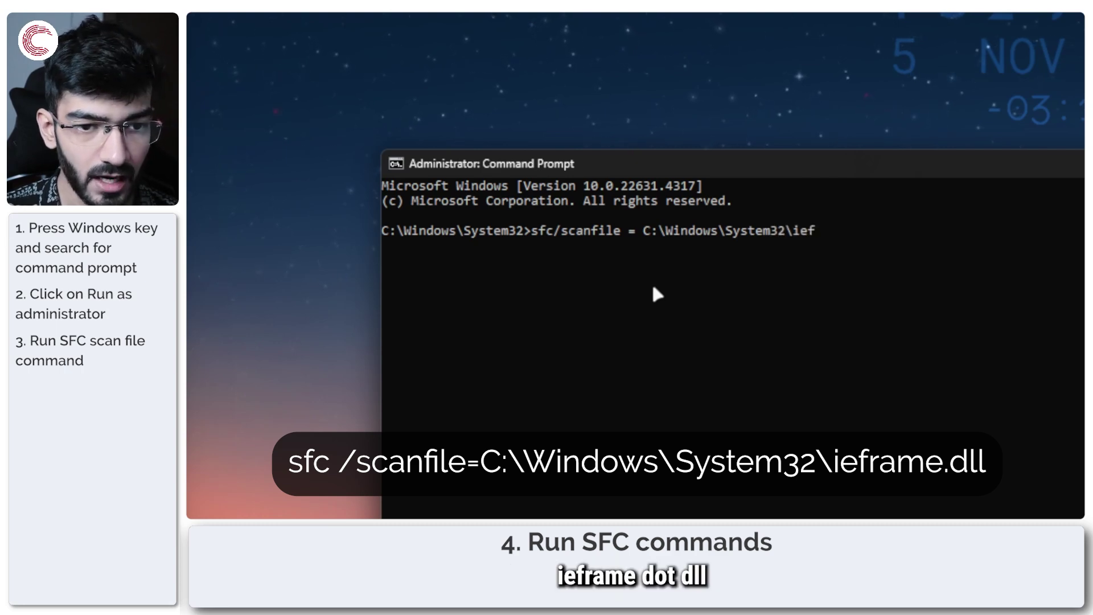
text(rame.d)
key(BackSpace)
text(.dll)
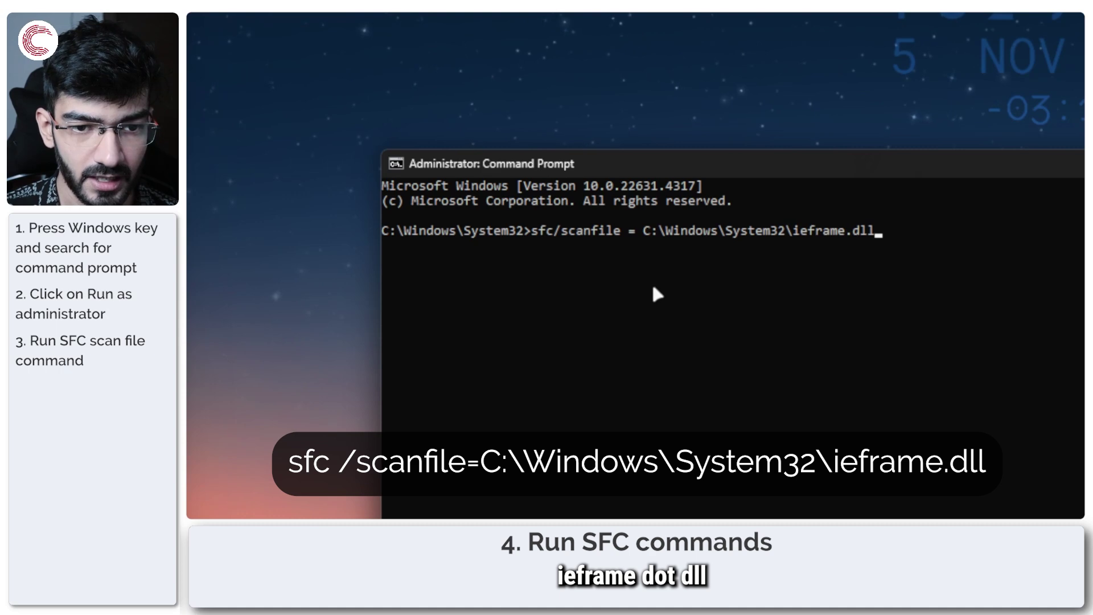
key(Return)
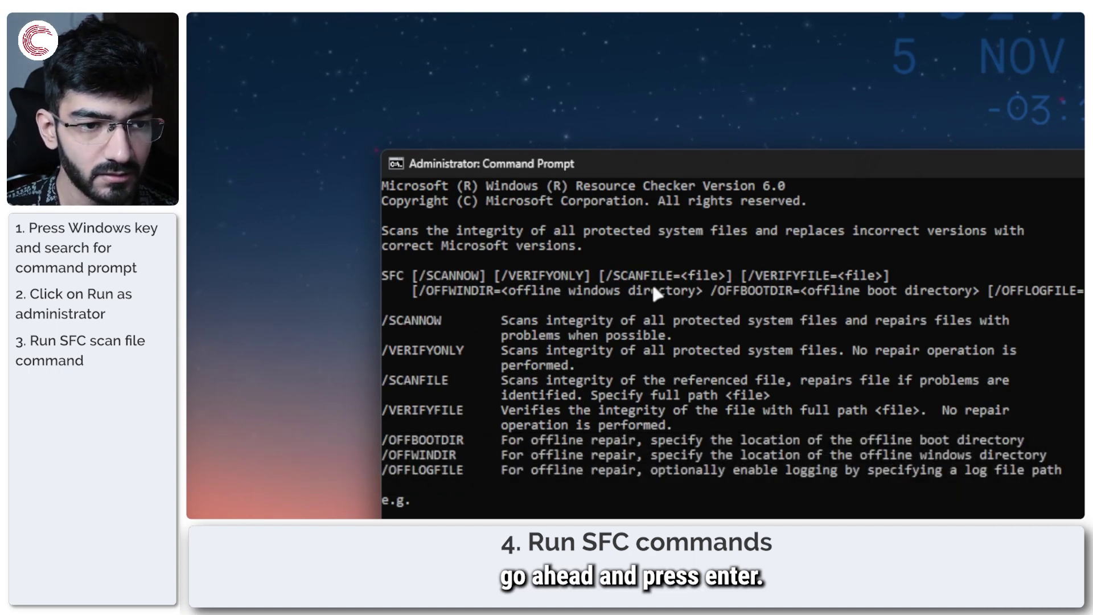
Rerun the scan as sfc /scanfile=C:\Windows\System32\ieframe.dll, finding no integrity violations
scroll(650, 280, up, 2)
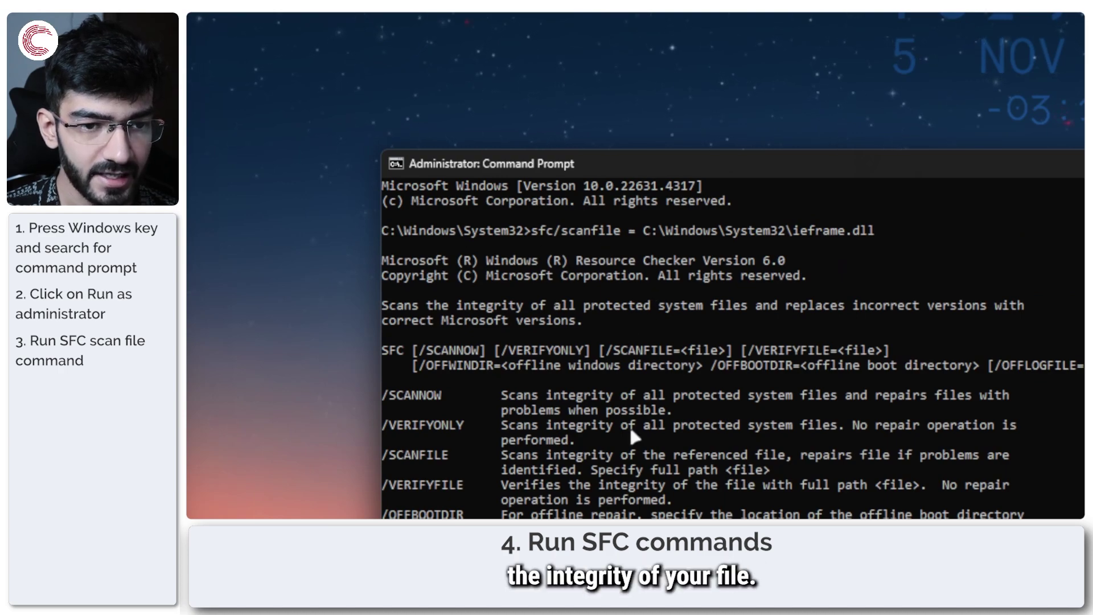
scroll(630, 425, down, 5)
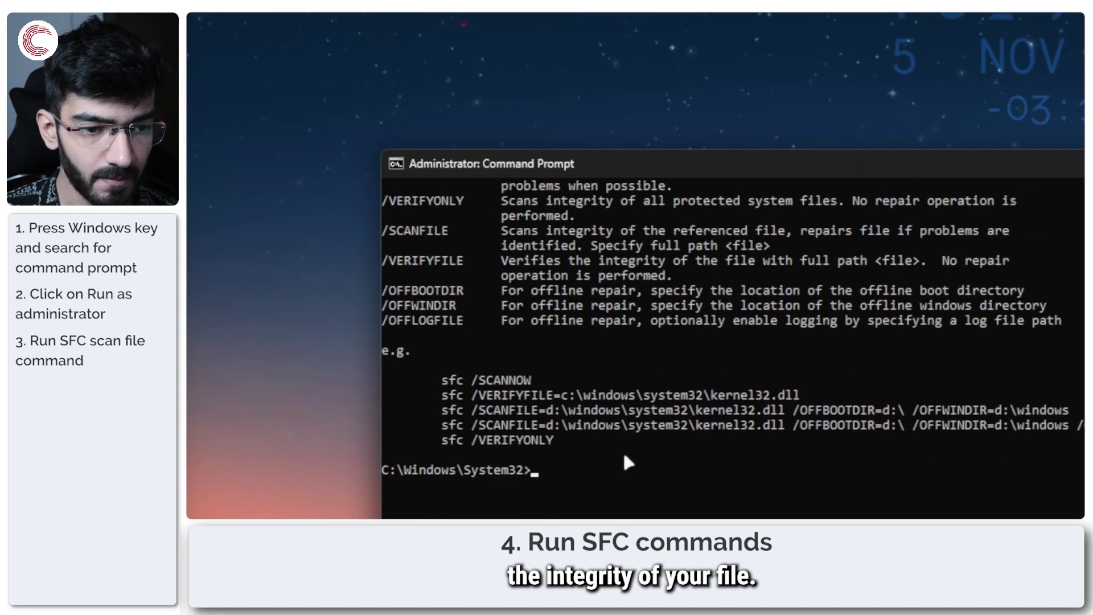
key(Left)
key(Left)
key(Left)
key(Left)
key(Left)
key(Left)
key(Left)
key(Left)
key(Left)
key(Left)
key(Left)
key(Left)
key(Left)
key(Left)
key(Left)
key(Left)
key(Left)
key(Left)
key(Left)
key(Left)
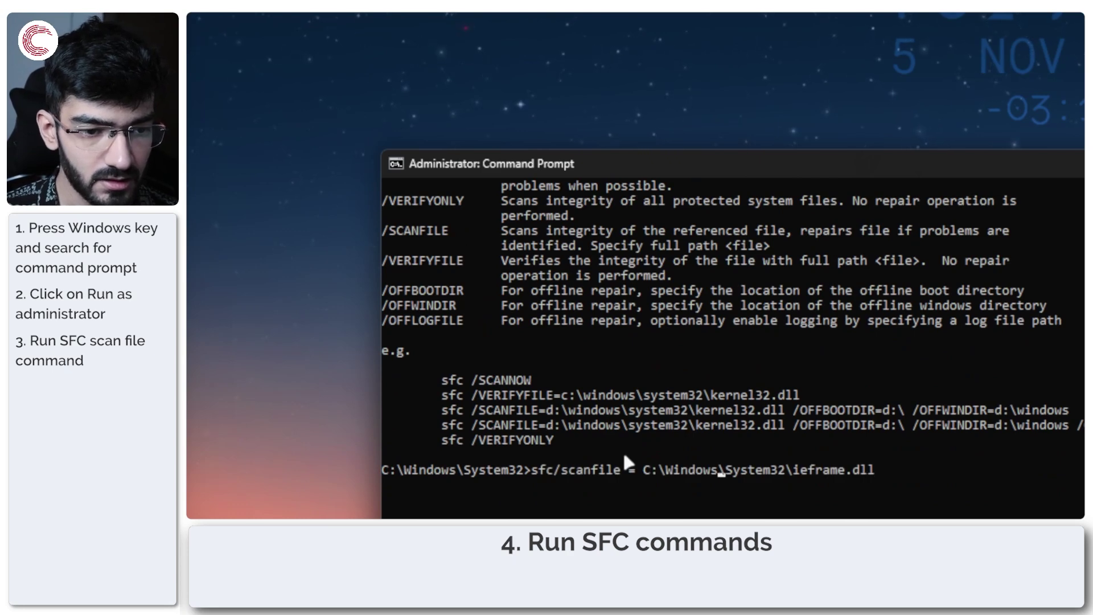
key(Left)
key(Left)
key(Left)
key(Left)
key(Left)
key(Left)
key(Left)
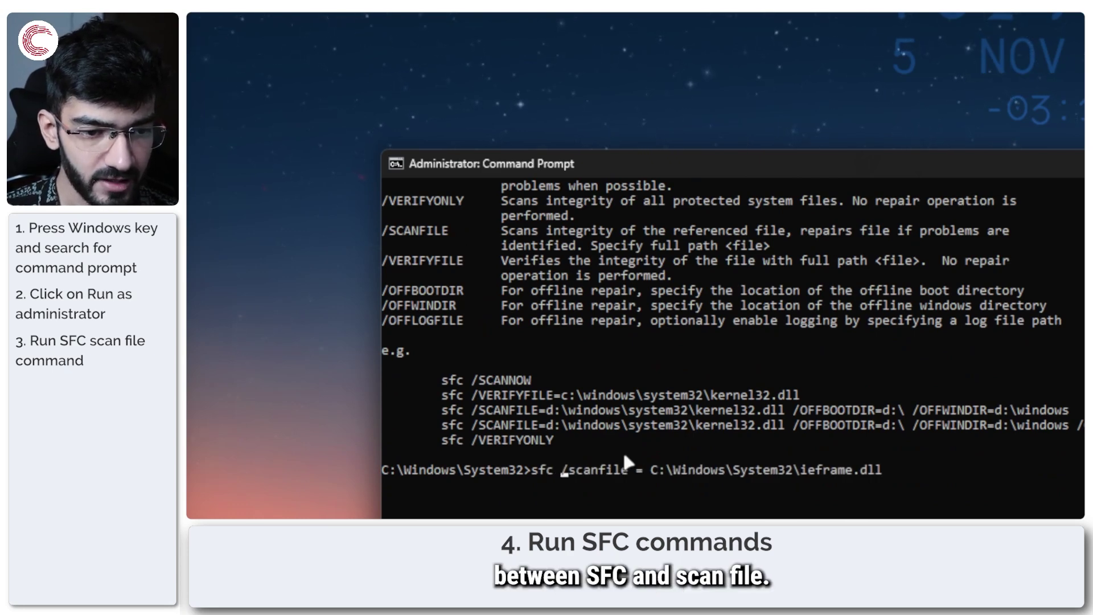
scroll(624, 456, up, 3)
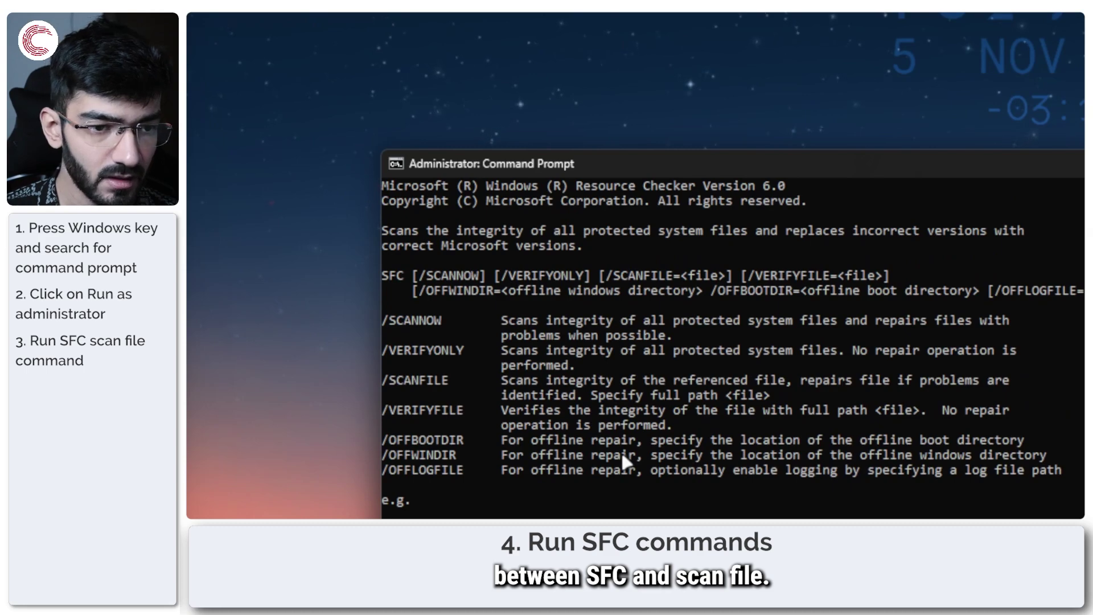
scroll(623, 456, down, 6)
scroll(622, 455, up, 5)
scroll(622, 456, down, 1)
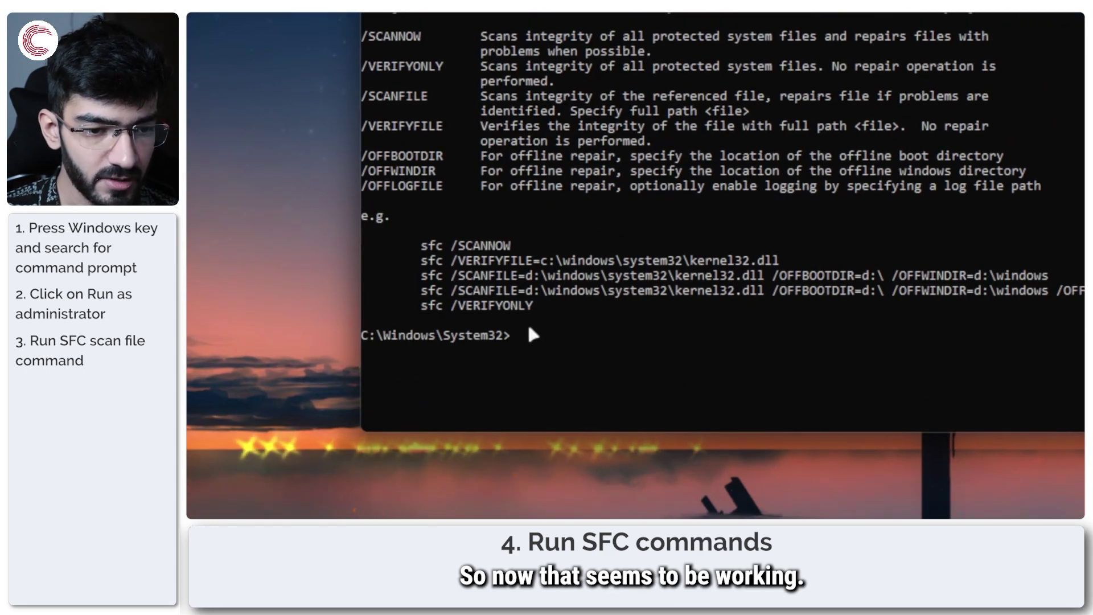
text(sfc /scanfile=C:\Windows\System32\ieframe.dll)
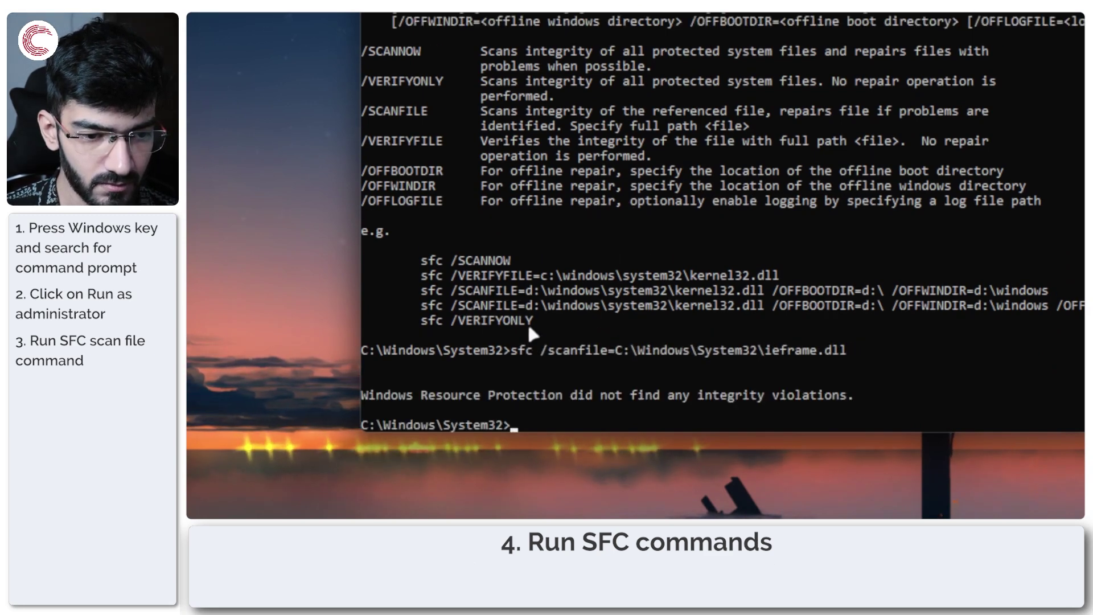
scroll(528, 323, down, 2)
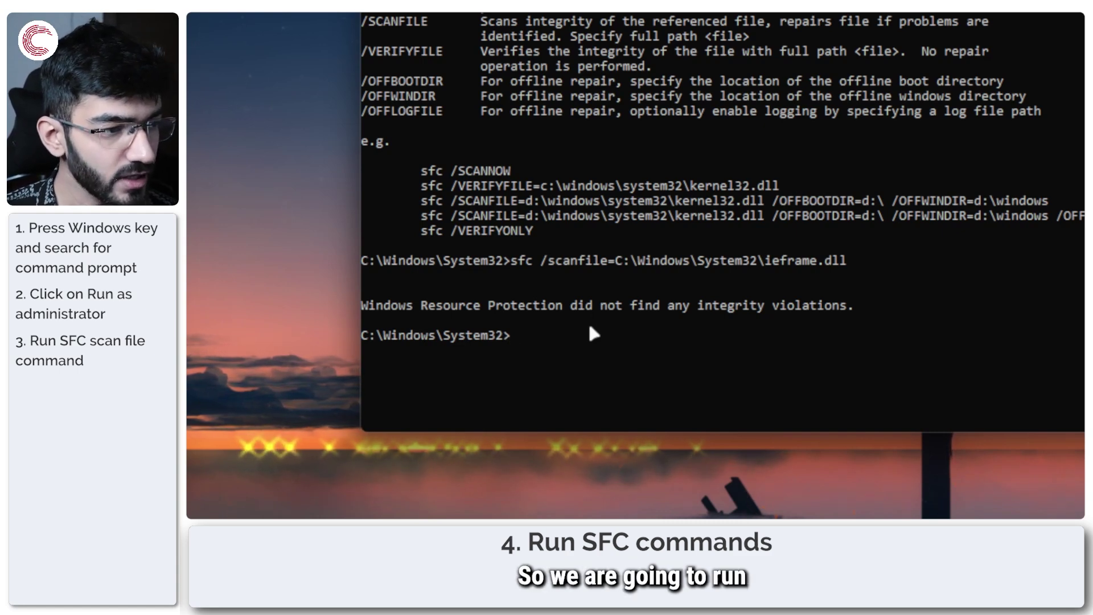
Run 'sfc /verifyfile=c:\windows\system32\ieframe.dll assoc sfc /scannow', which prints usage help
text(sfc )
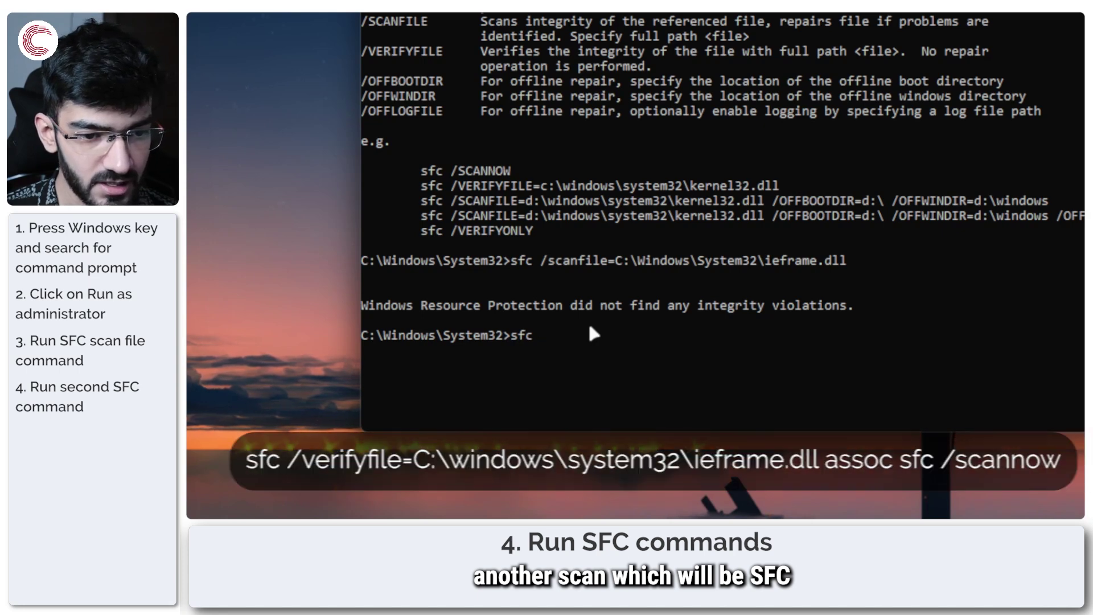
text(/verify)
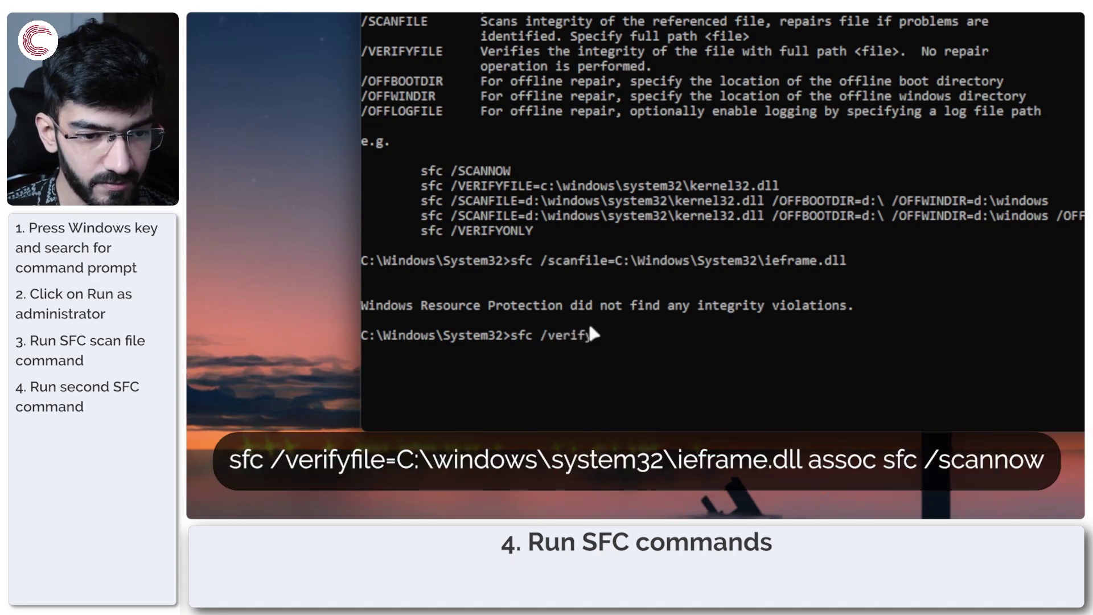
text(file=c)
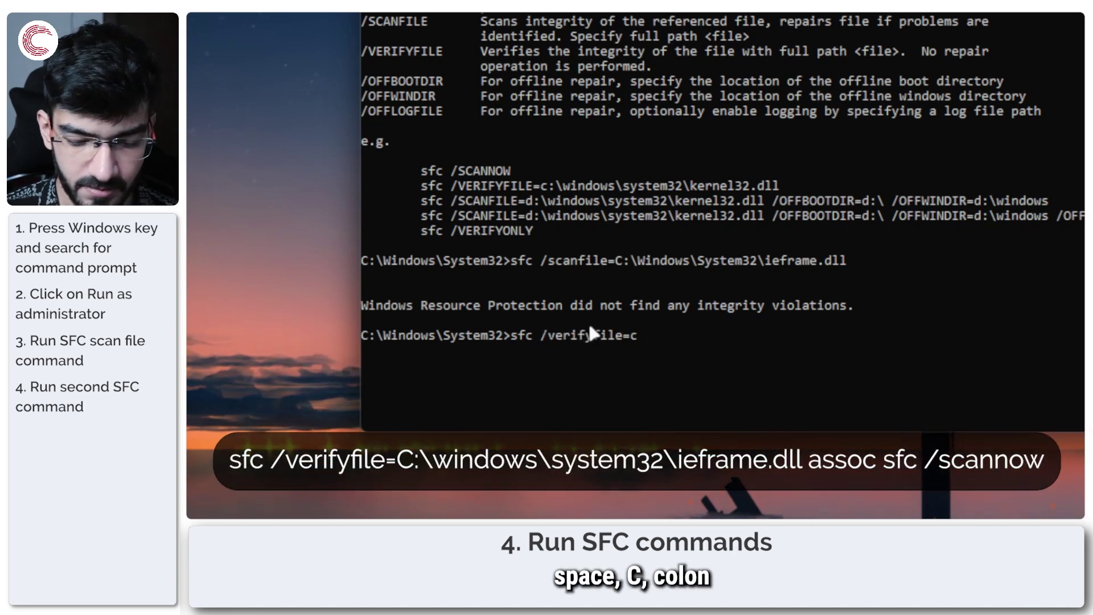
text(:\)
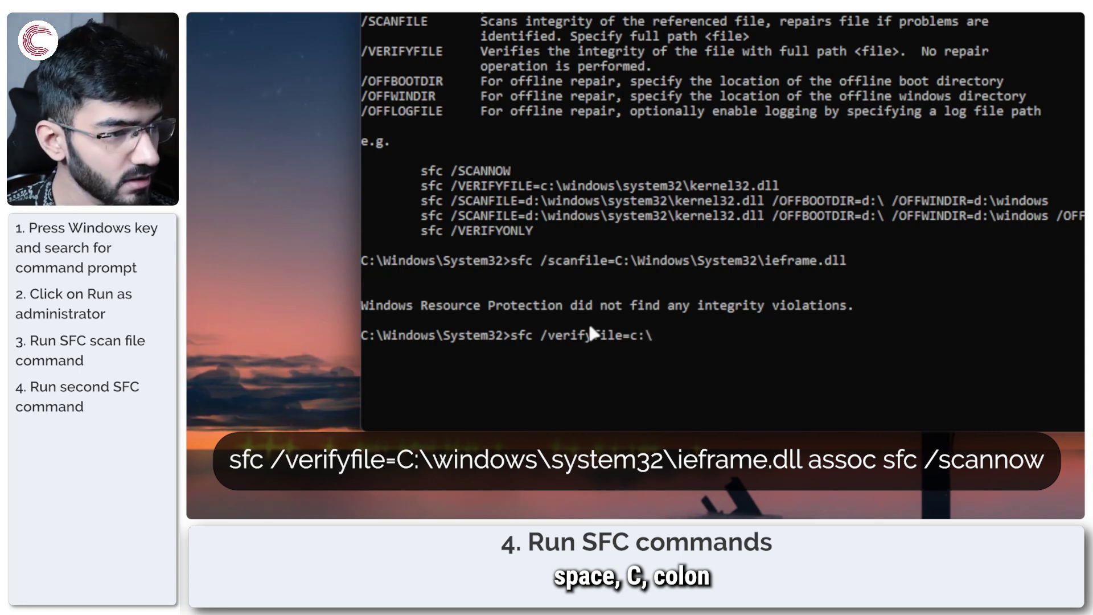
text(windows\system3)
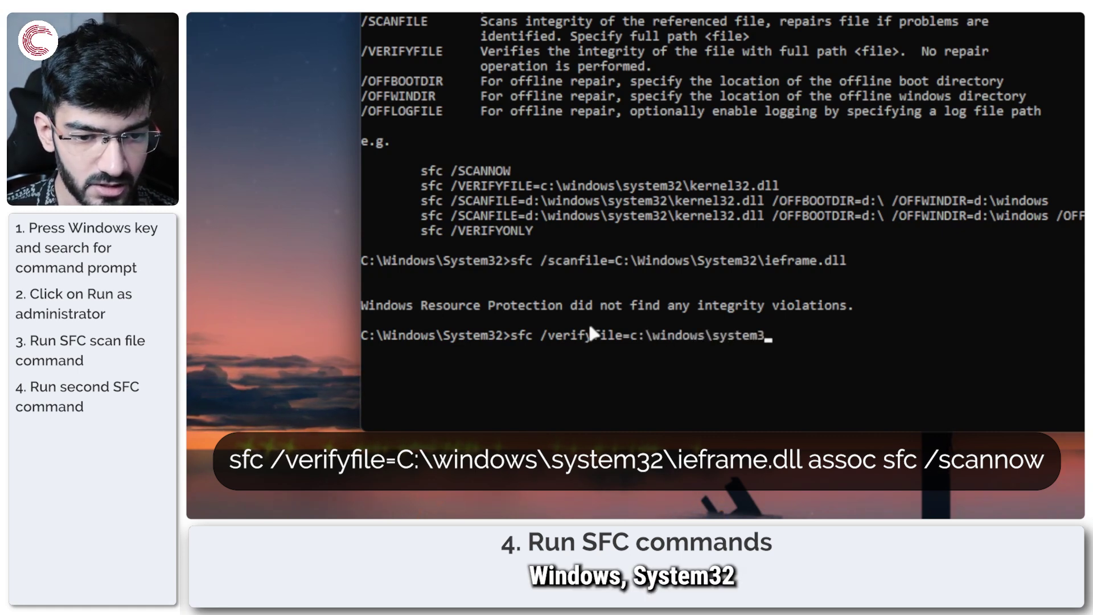
text(2\)
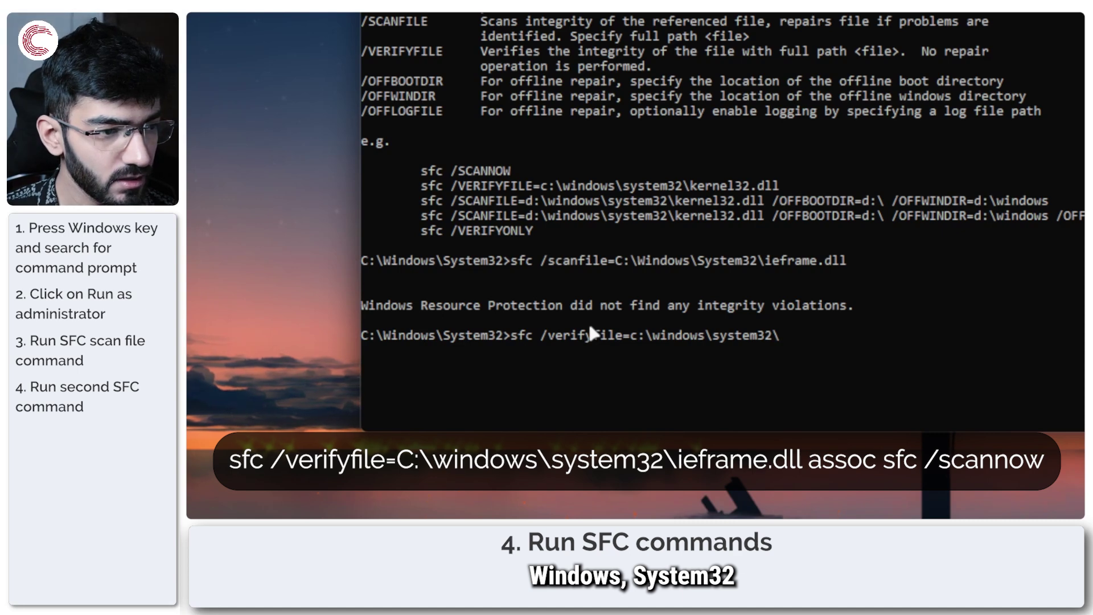
text(iefram)
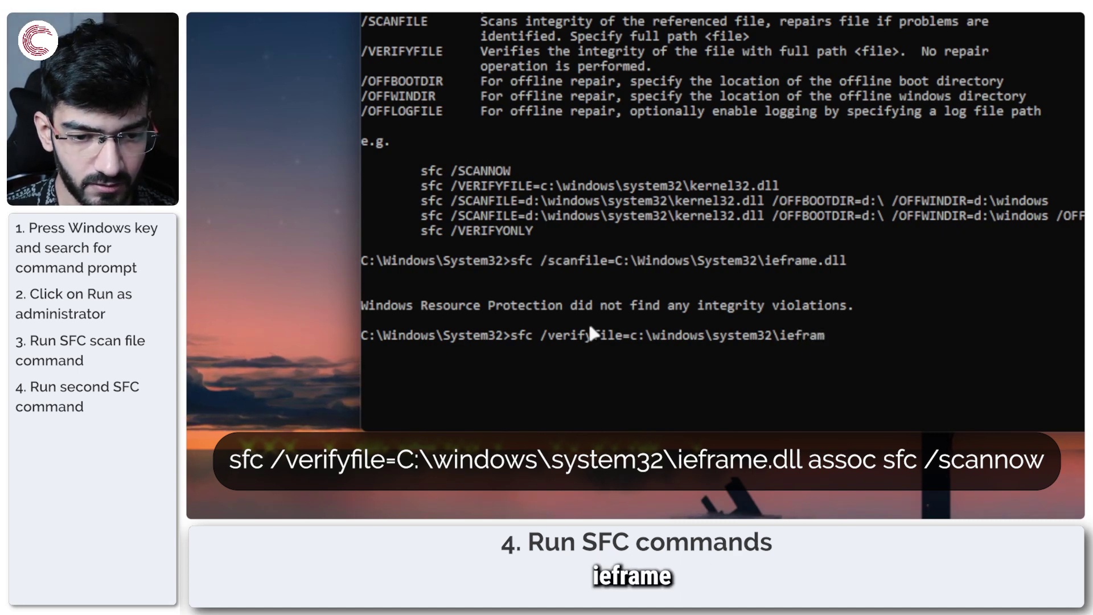
text(e.dll)
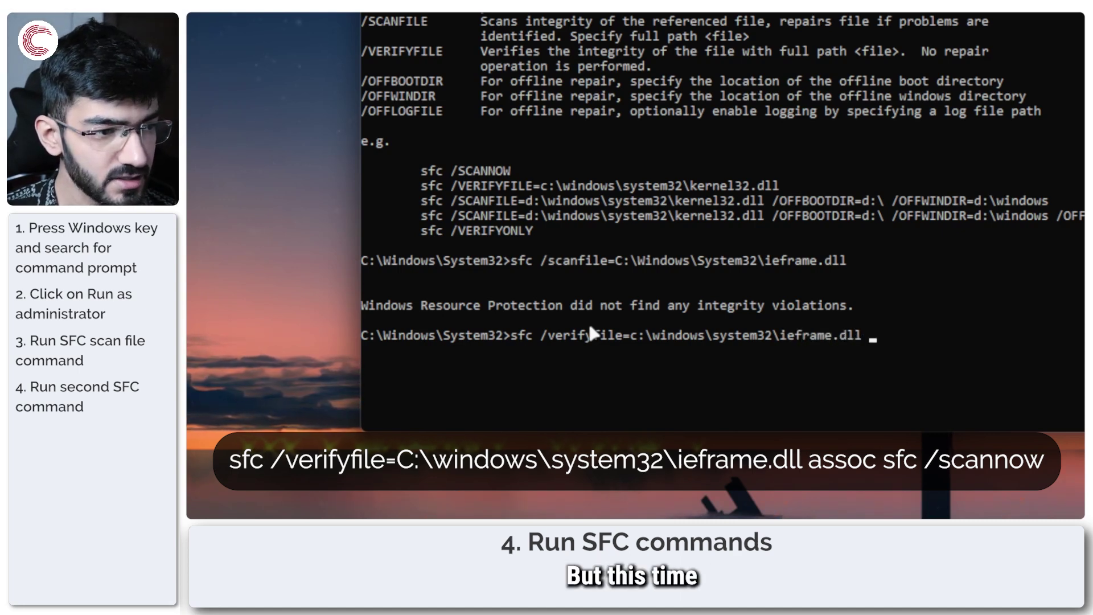
text( assoc)
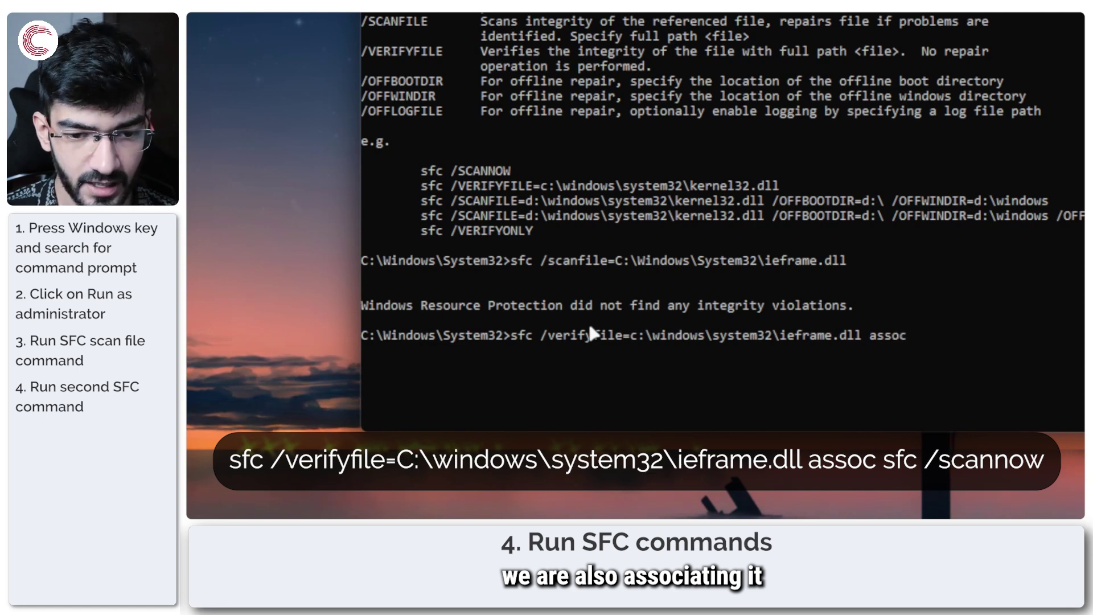
text( sfc )
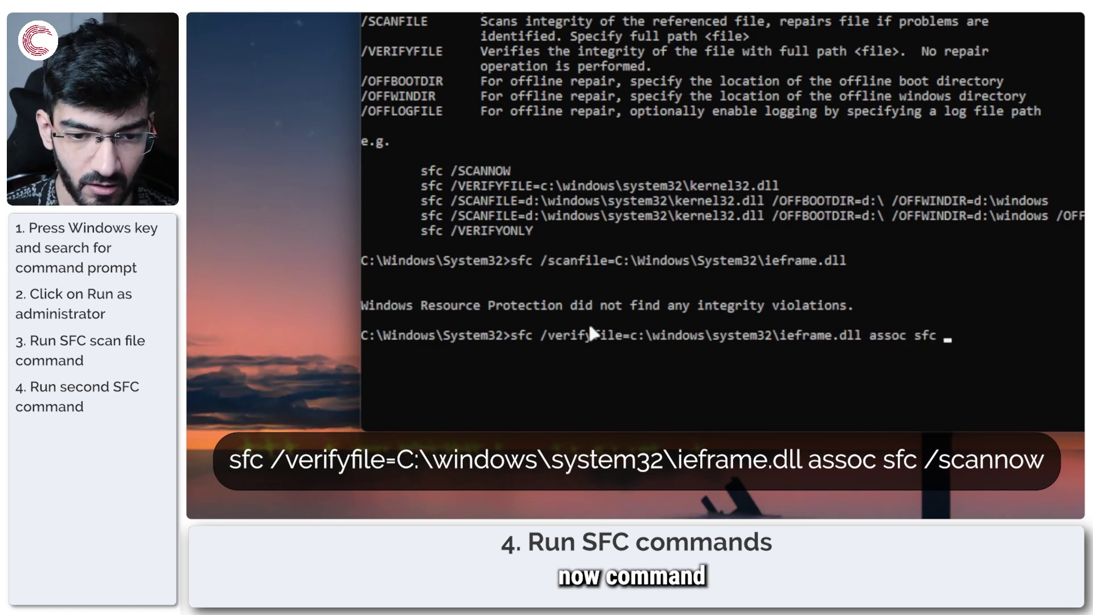
text(/scannow)
key(Return)
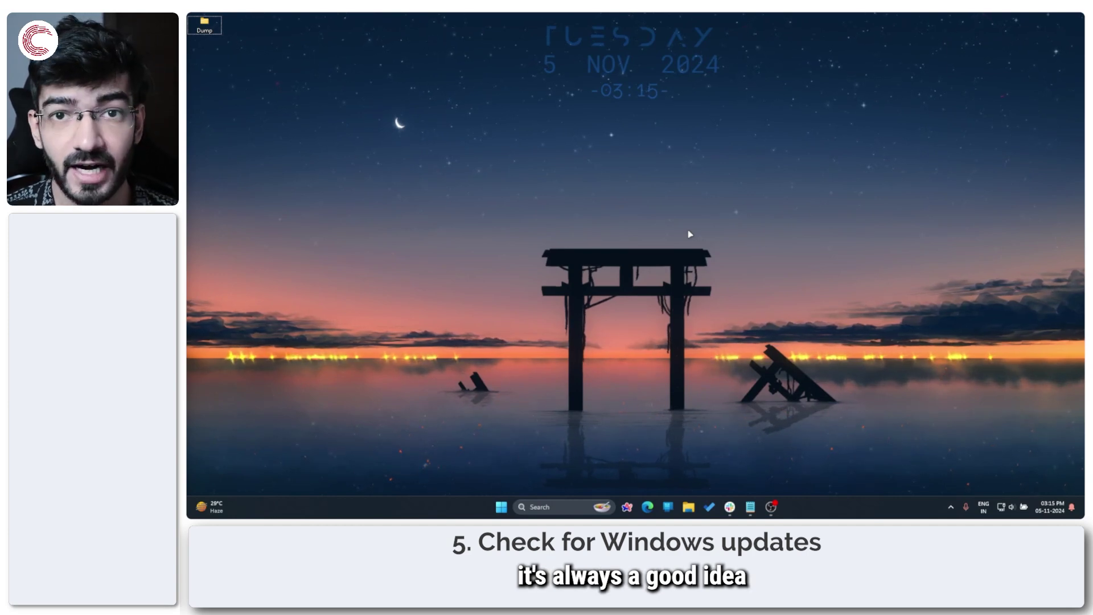
Show Settings' Windows Update page: up to date, with KB5044380 preview available
key(super+i)
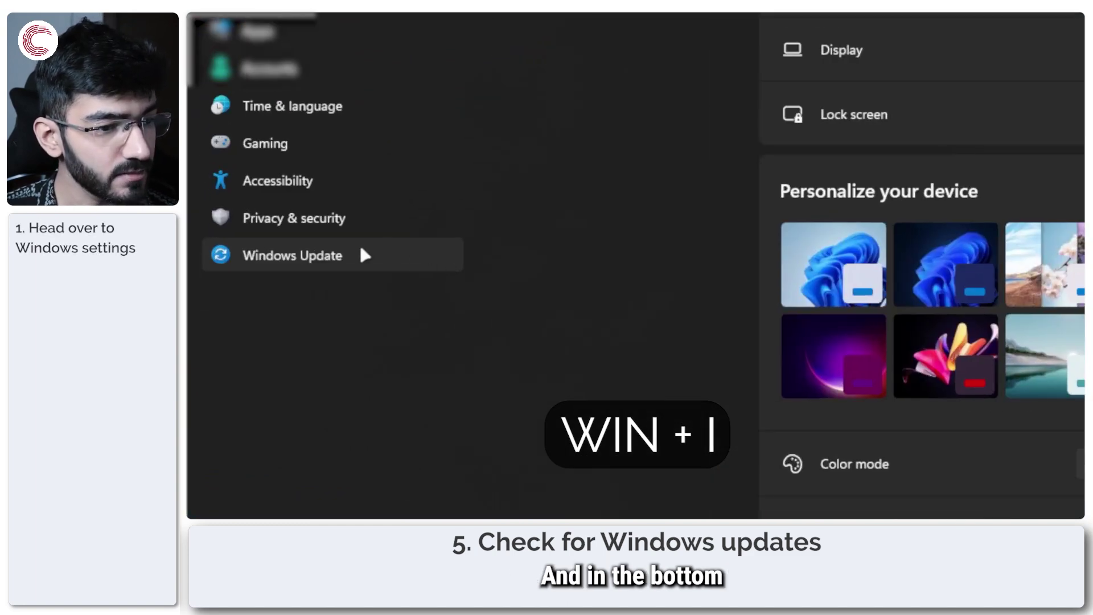
click(362, 250)
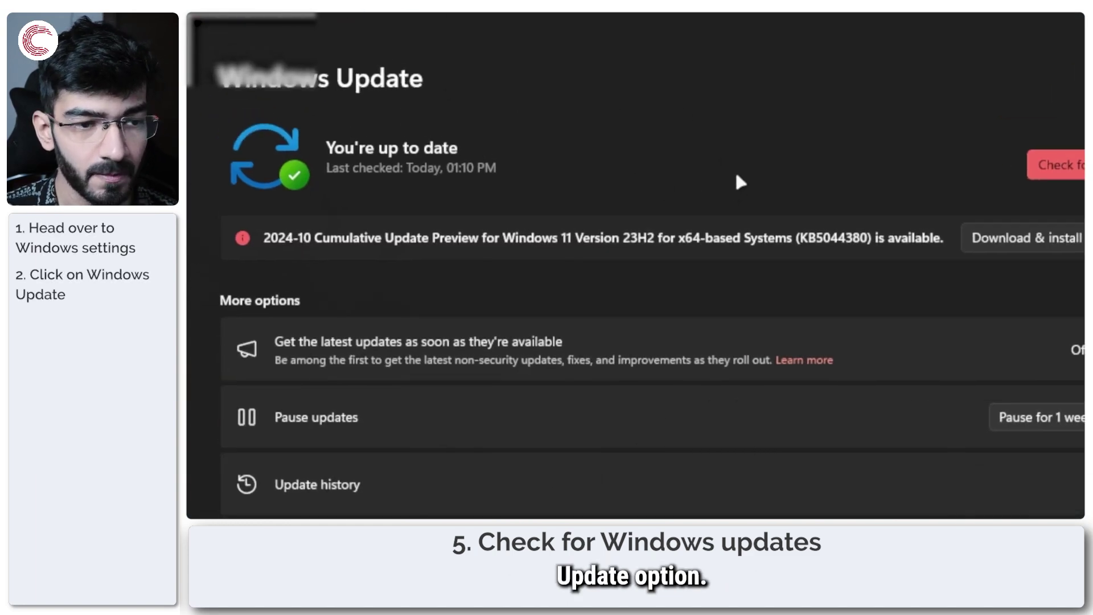